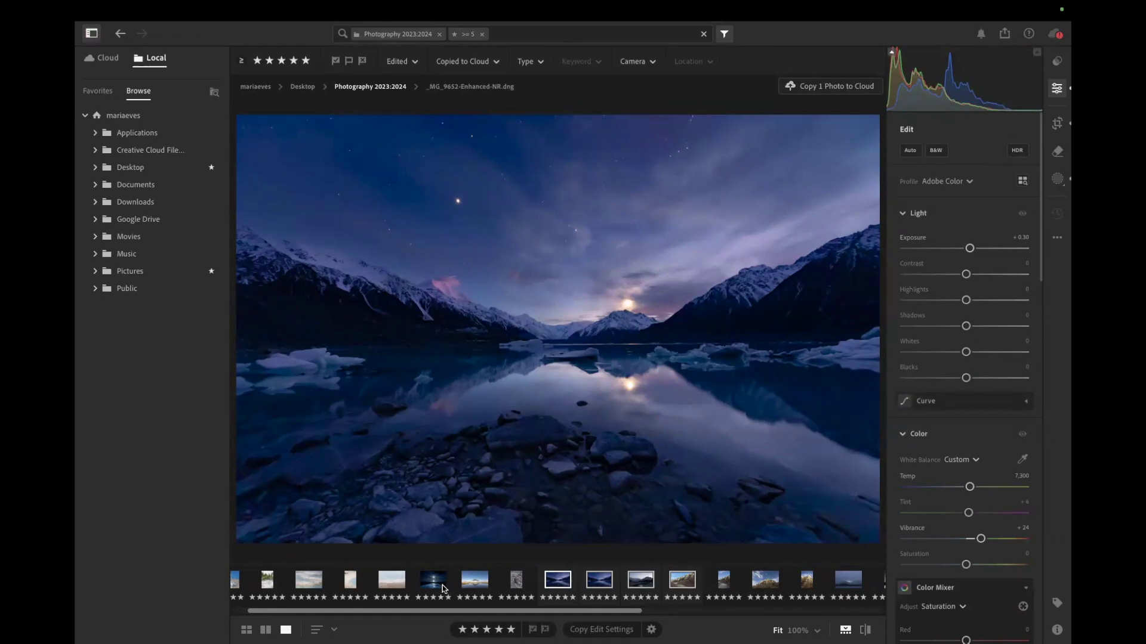
Select the four adjacent photos from the daytime mountain reflection through the second blue night lake shot and open their export settings.
{"action": "left_click", "coordinate": [436, 580]}
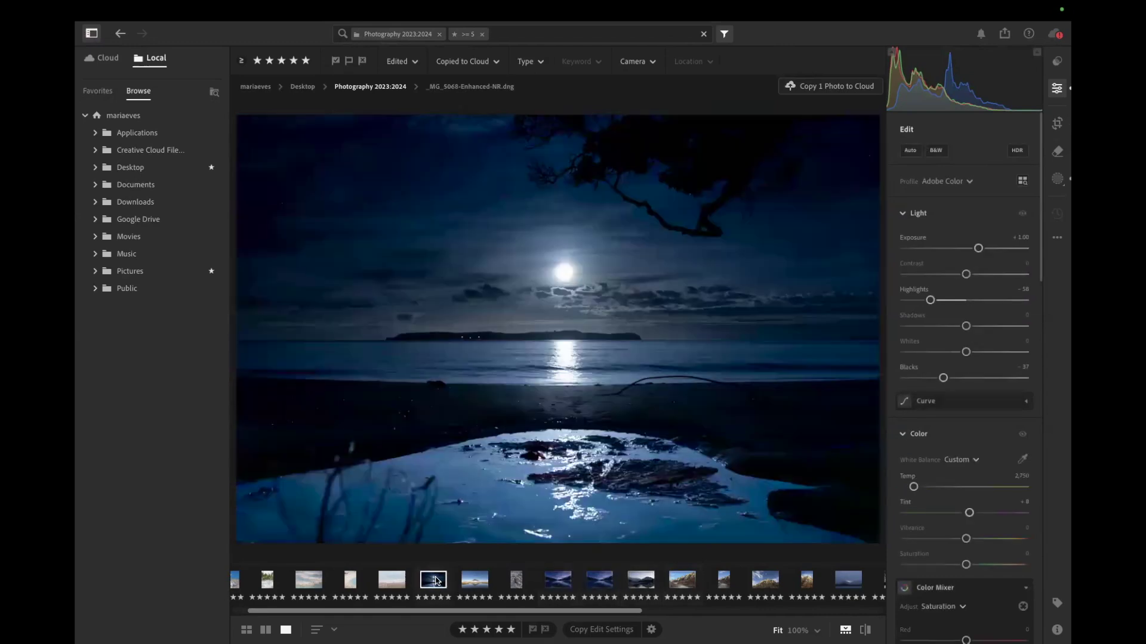
{"action": "left_click", "coordinate": [475, 580]}
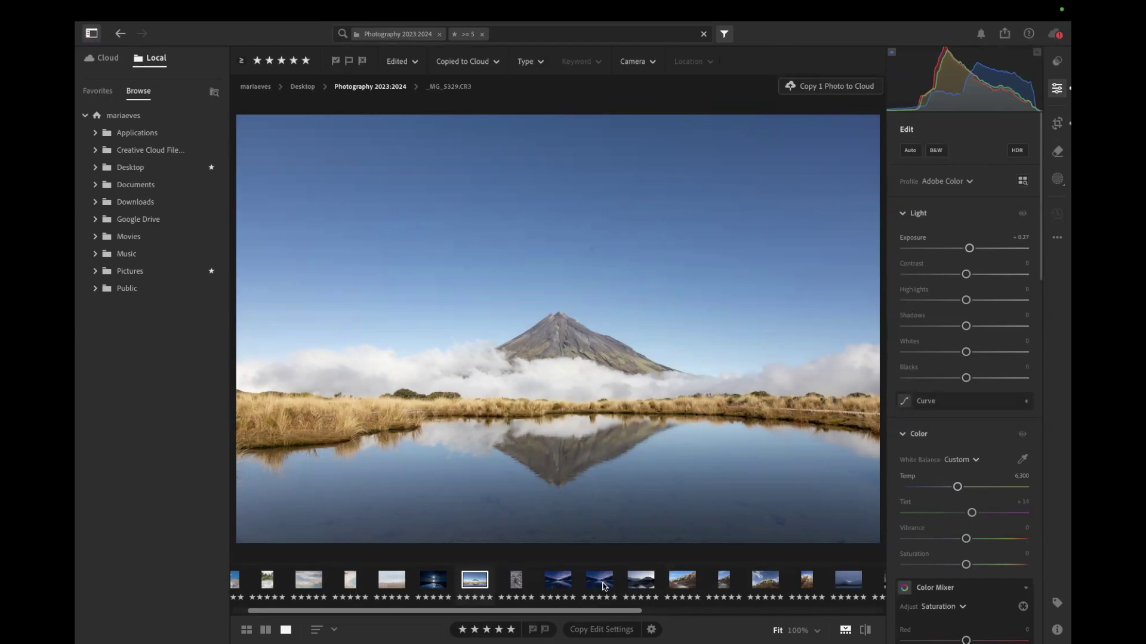
{"action": "key", "text": "shift"}
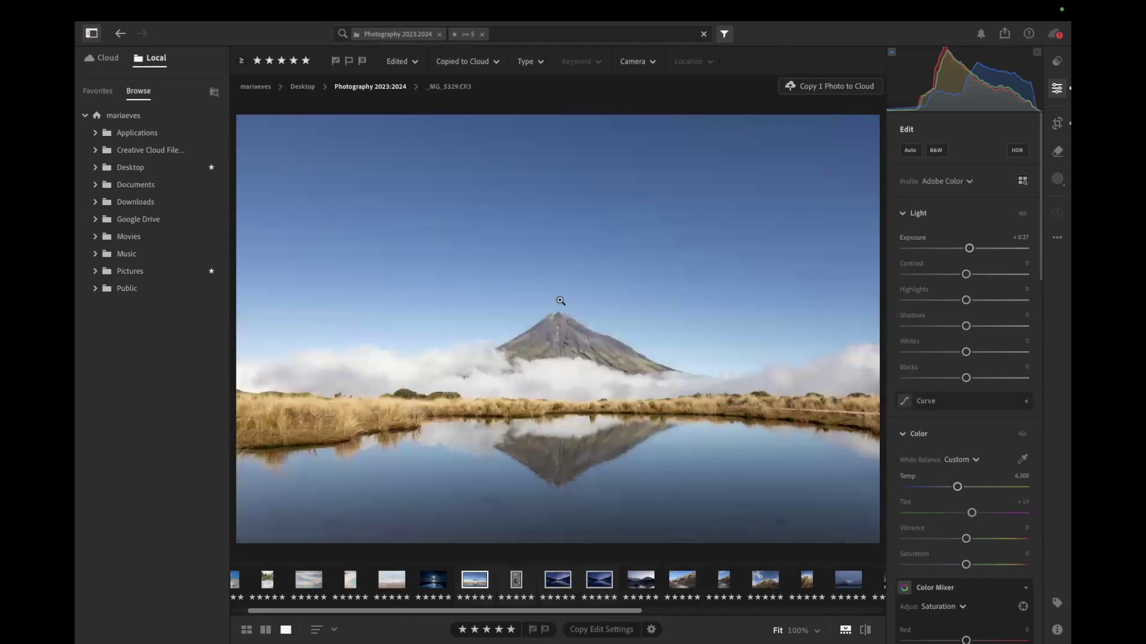
{"action": "mouse_move", "coordinate": [249, 6]}
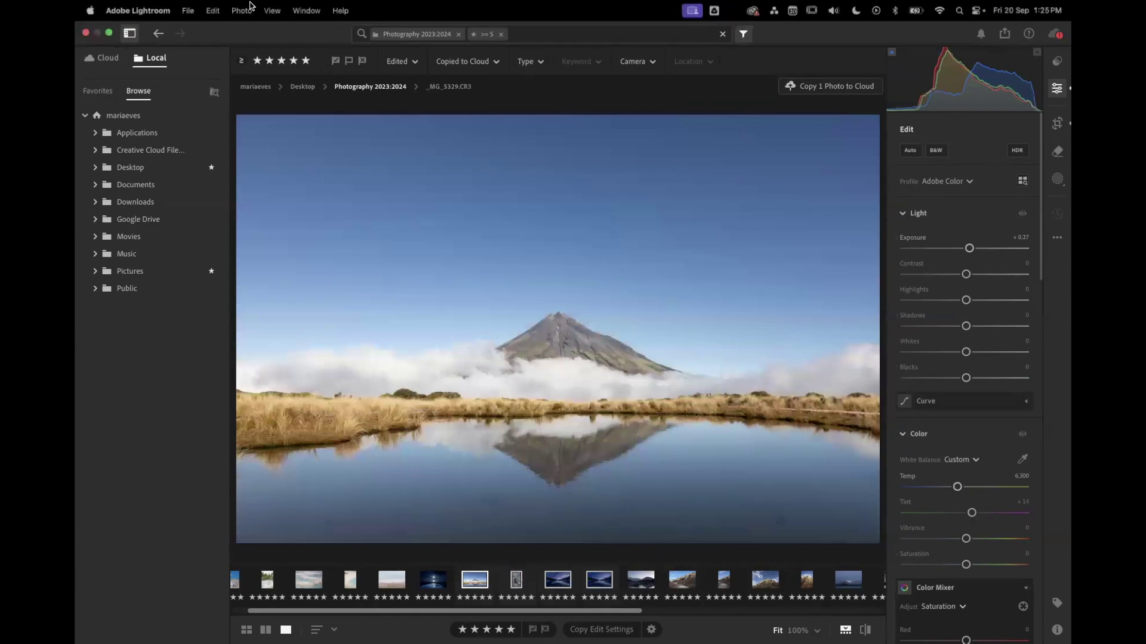
{"action": "left_click", "coordinate": [186, 11]}
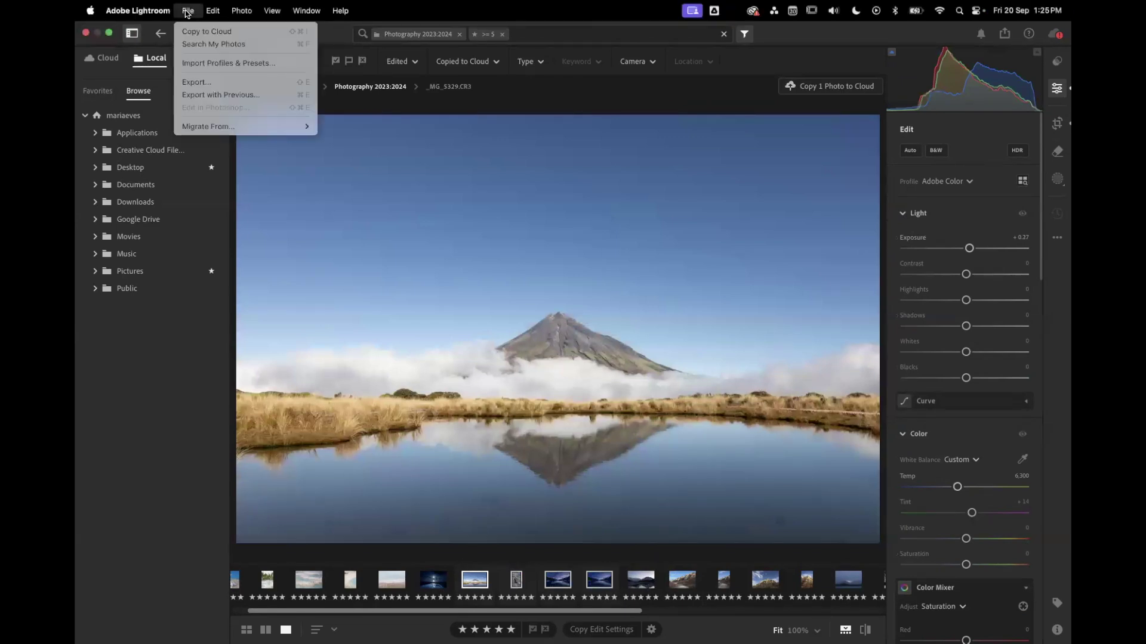
{"action": "left_click", "coordinate": [193, 83]}
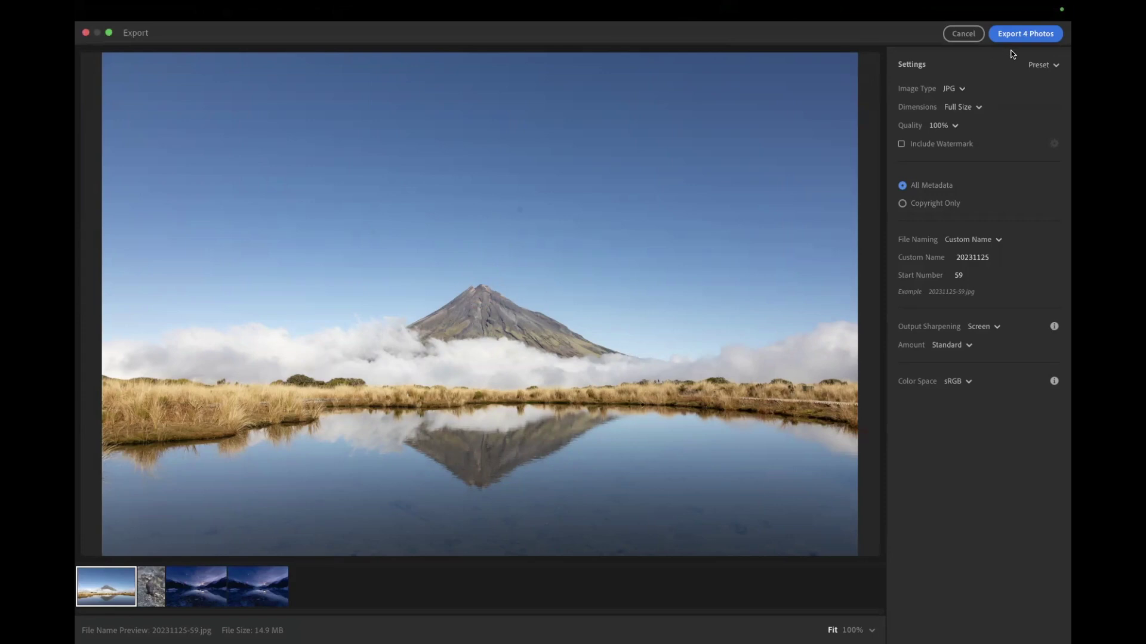
Check the image type options, keeping JPG, and choose Full Size for the export dimensions.
{"action": "left_click", "coordinate": [963, 89]}
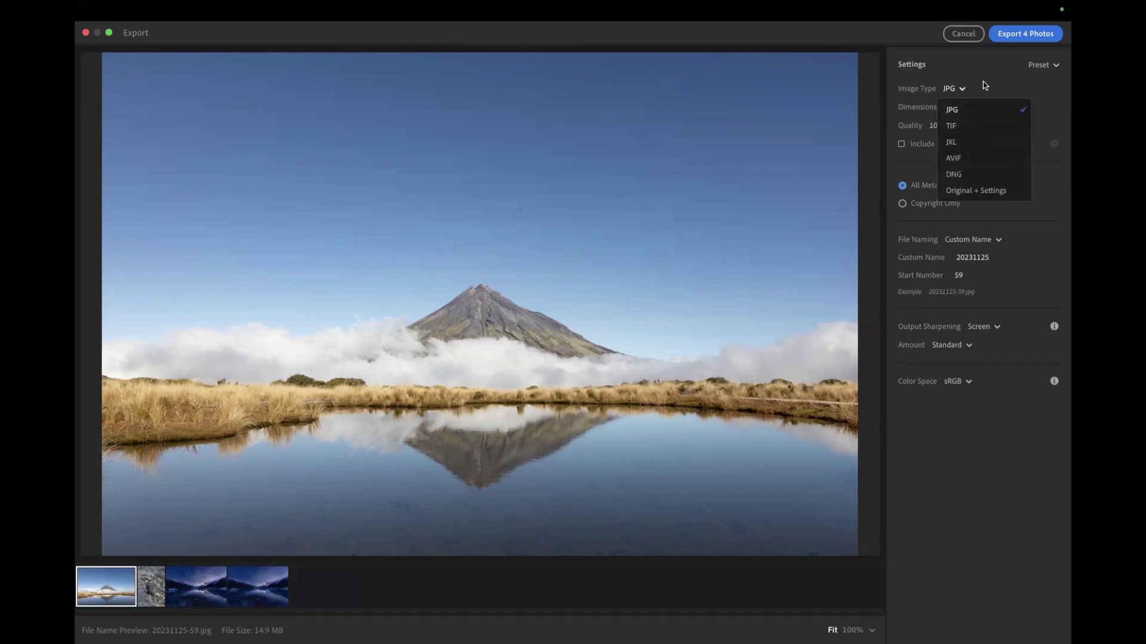
{"action": "left_click", "coordinate": [985, 85]}
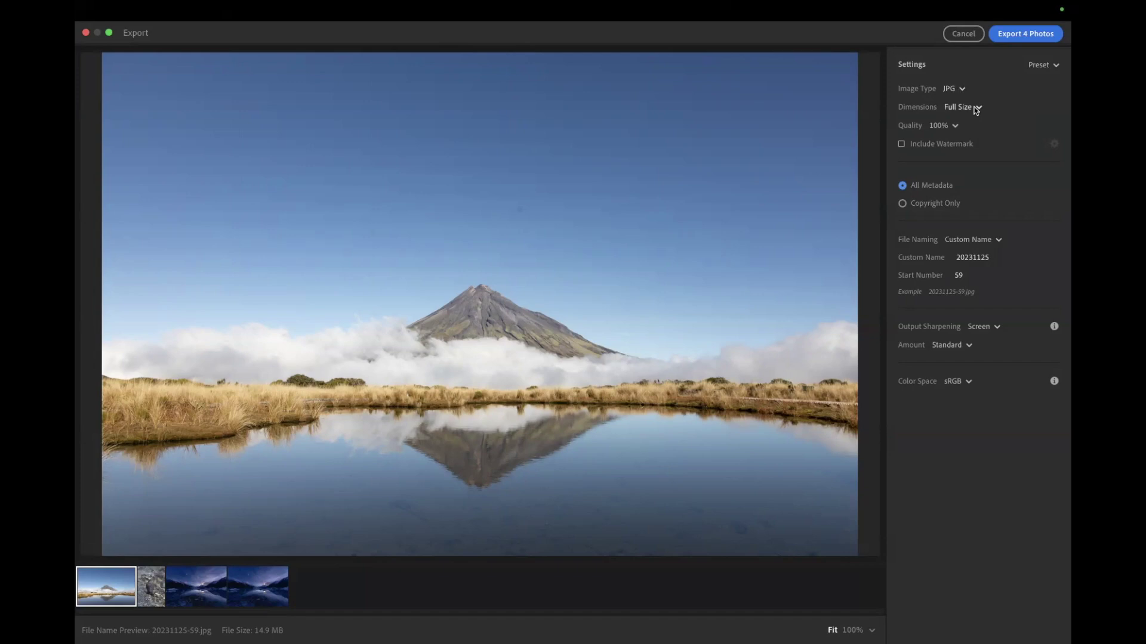
{"action": "left_click", "coordinate": [976, 108]}
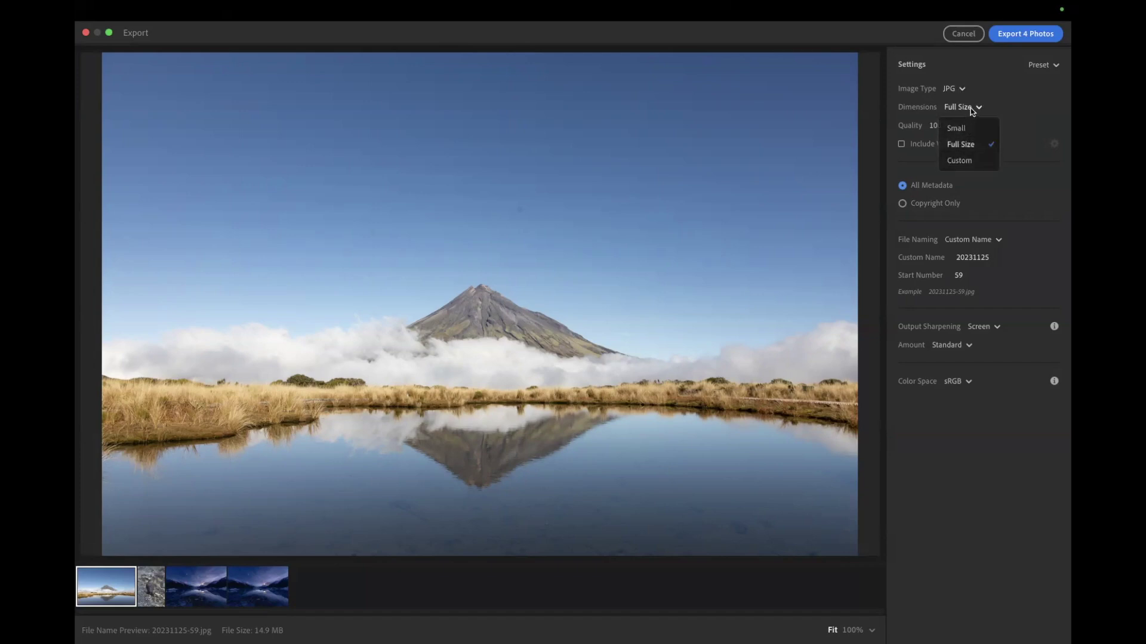
{"action": "left_click", "coordinate": [965, 146]}
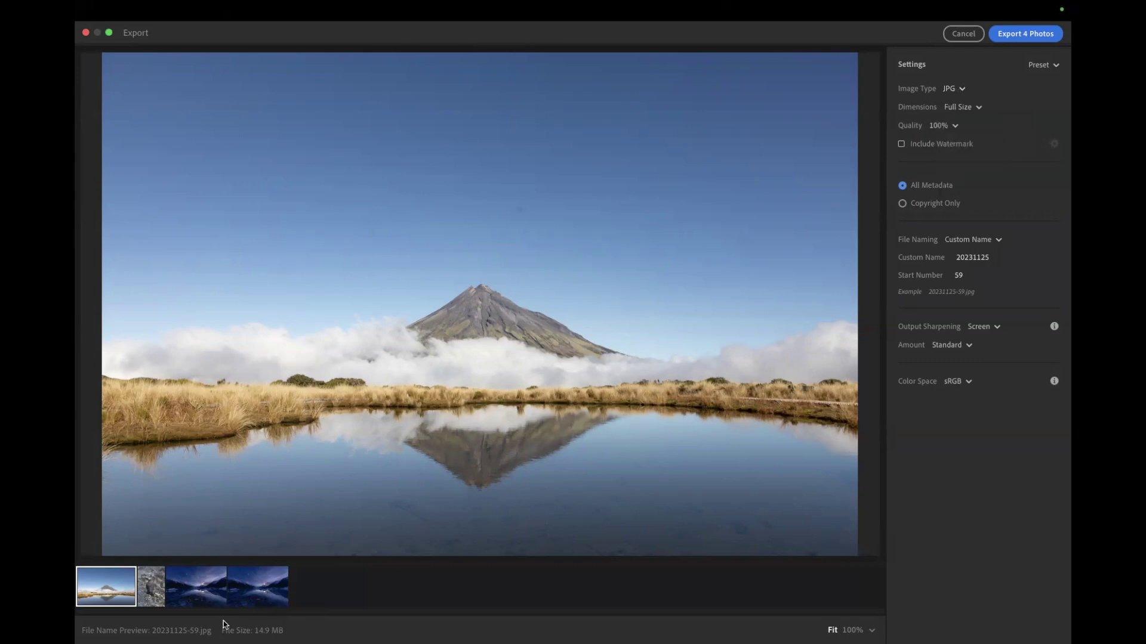
Try the Small dimensions, switch to Custom and compare the preview at fit and 100% zoom.
{"action": "mouse_move", "coordinate": [298, 643]}
{"action": "left_click", "coordinate": [970, 107]}
{"action": "left_click", "coordinate": [957, 129]}
{"action": "left_click", "coordinate": [962, 106]}
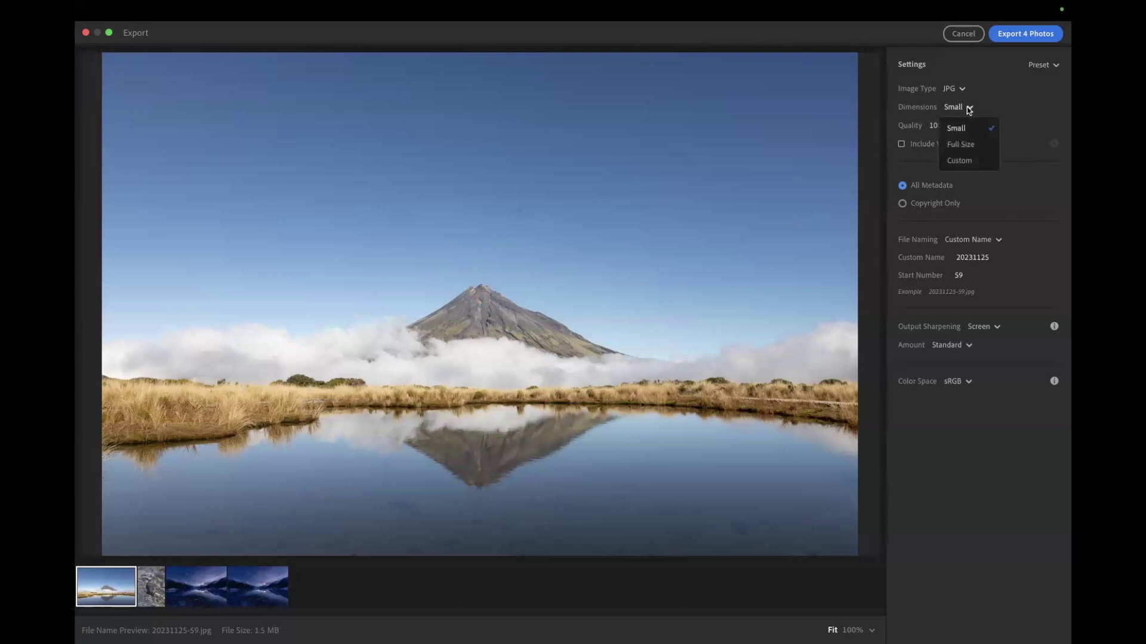
{"action": "left_click", "coordinate": [959, 161]}
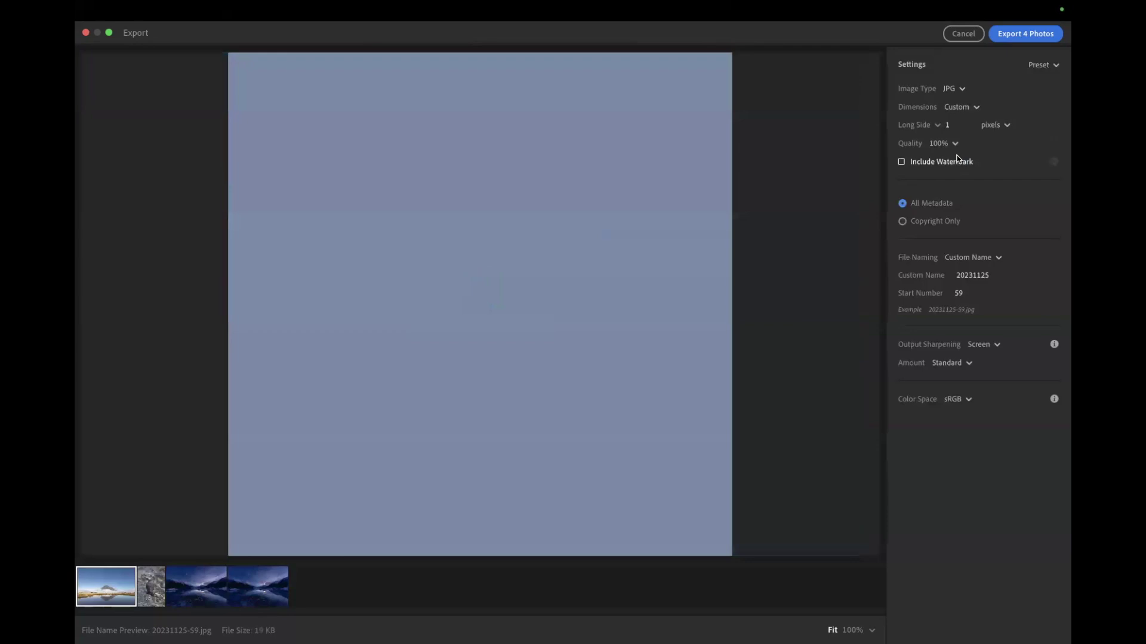
{"action": "left_click", "coordinate": [685, 395]}
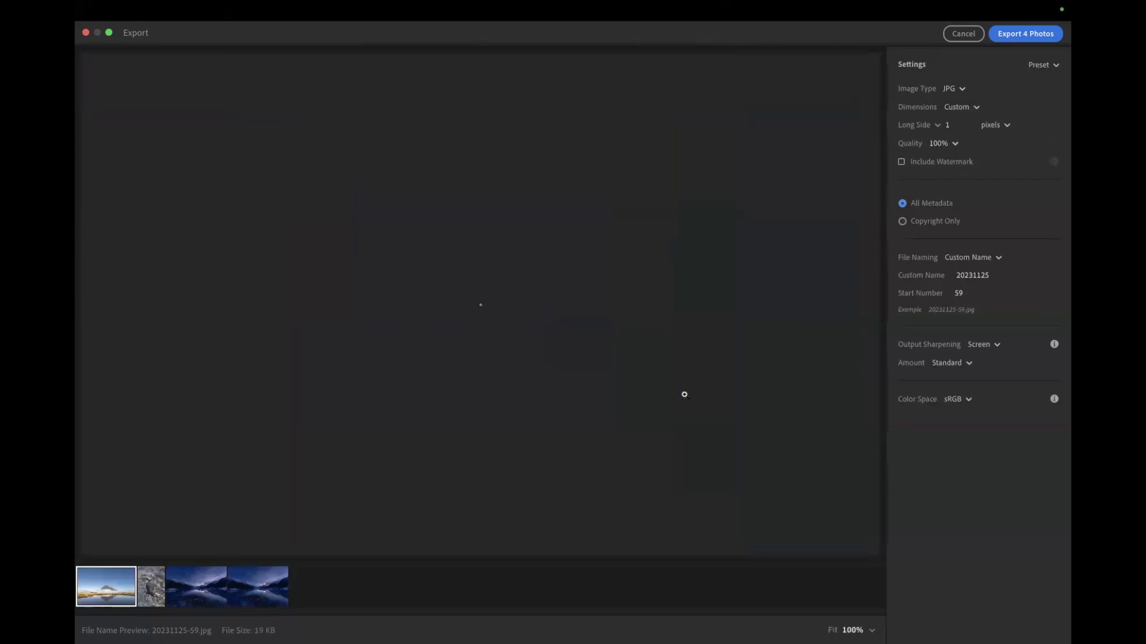
{"action": "left_click", "coordinate": [949, 127]}
{"action": "left_click", "coordinate": [483, 311]}
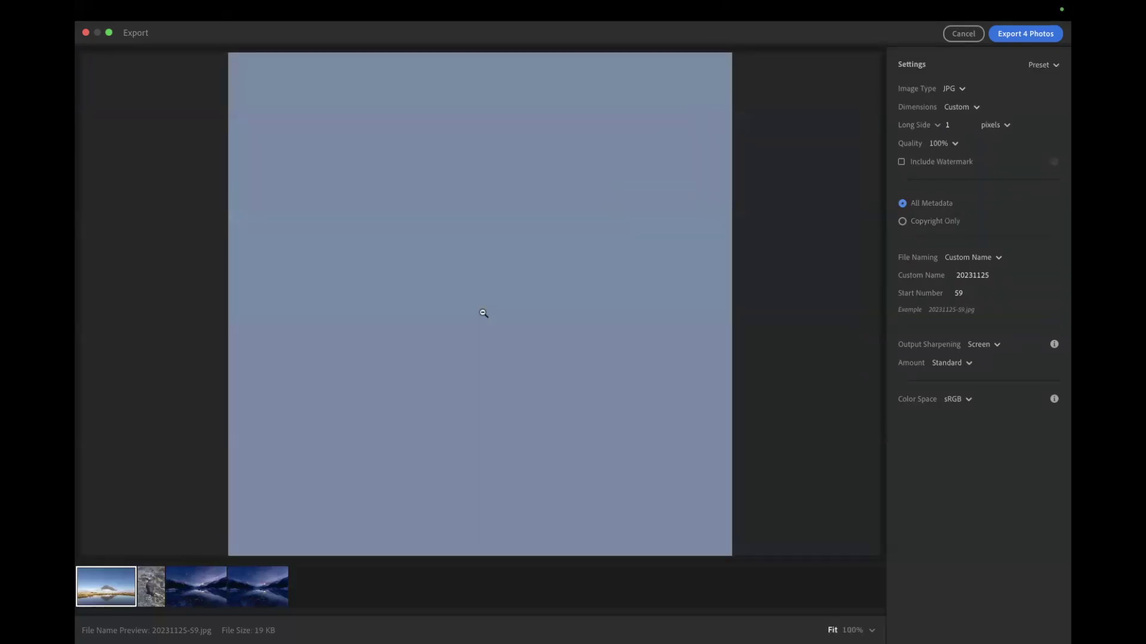
{"action": "left_click", "coordinate": [483, 313]}
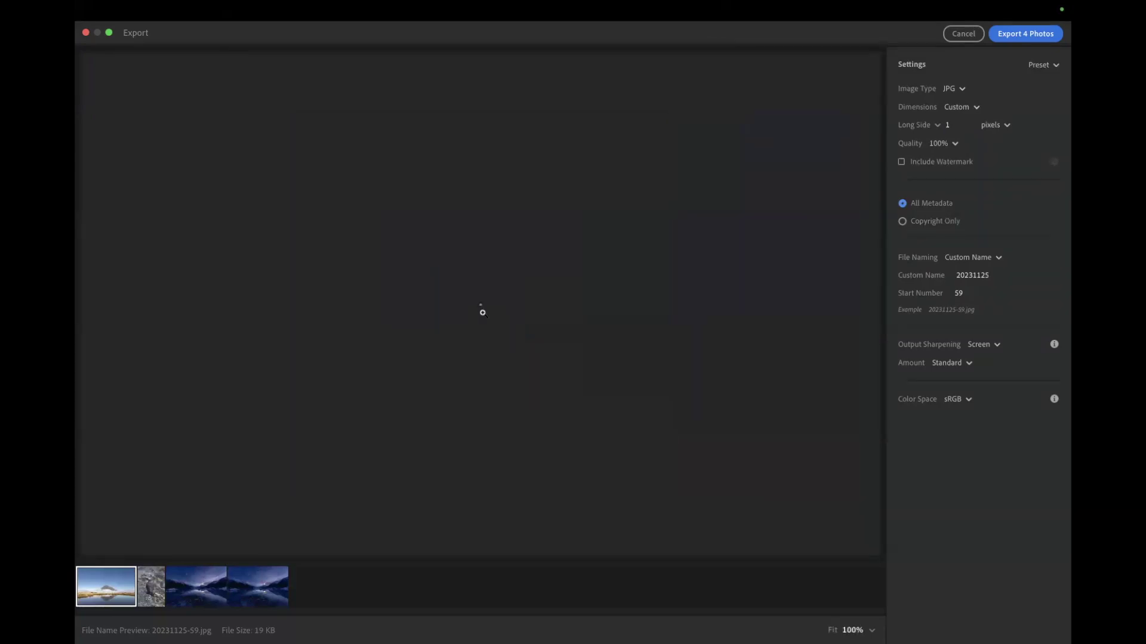
Set the custom long side to 600 pixels and compare the preview at fit and 100% zoom.
{"action": "left_click", "coordinate": [953, 127]}
{"action": "double_click", "coordinate": [953, 123]}
{"action": "type", "text": "600"}
{"action": "key", "text": "Return"}
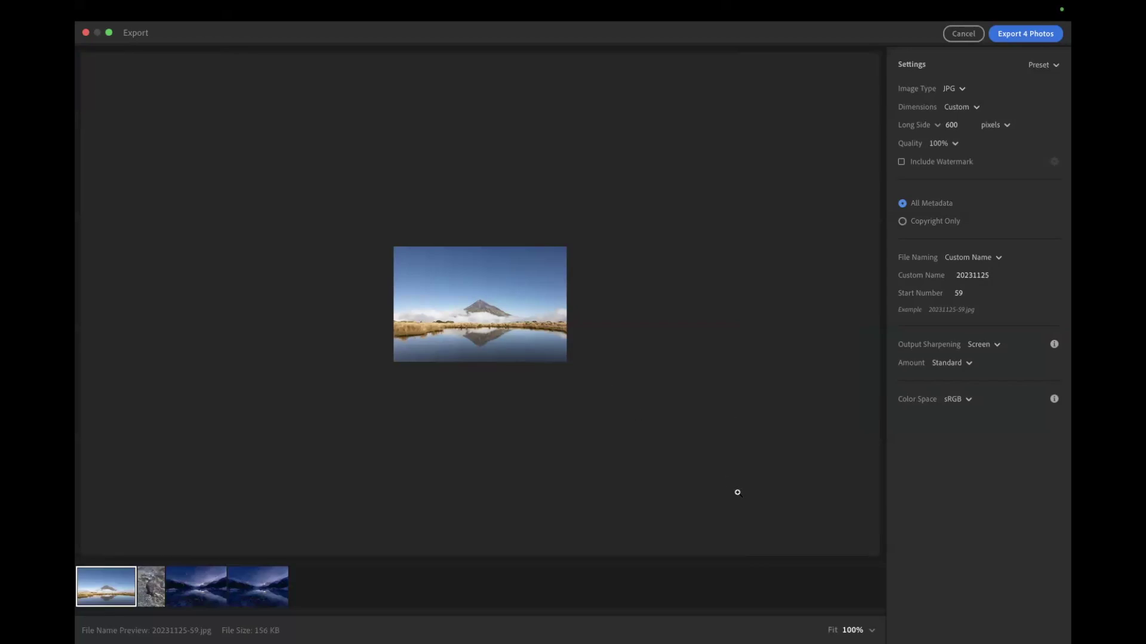
{"action": "left_click", "coordinate": [477, 305]}
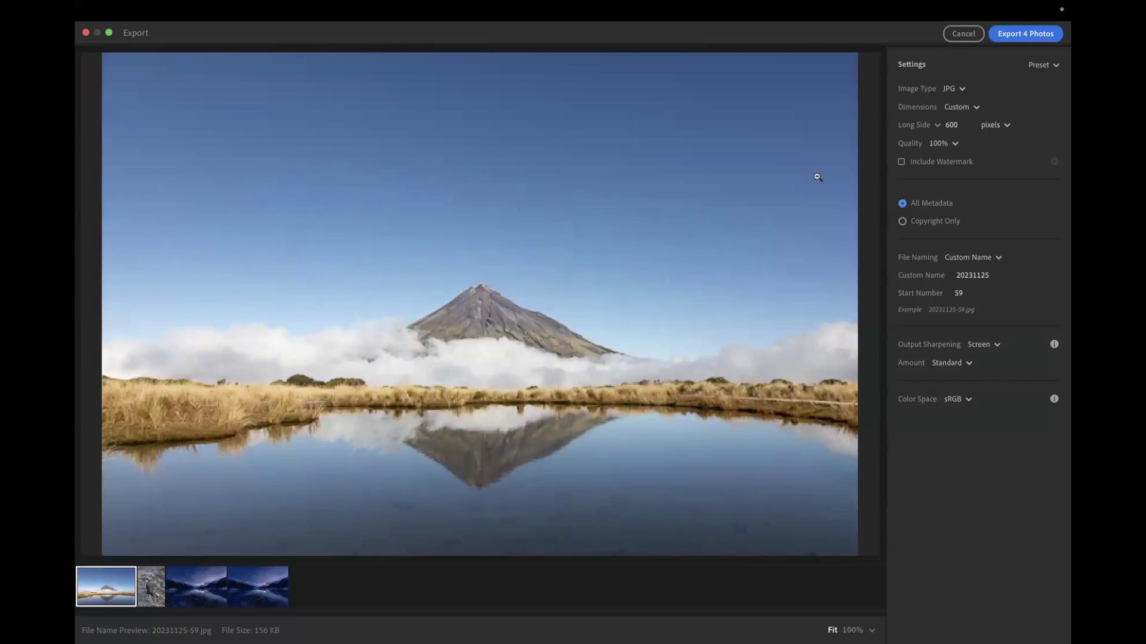
{"action": "left_click", "coordinate": [690, 269]}
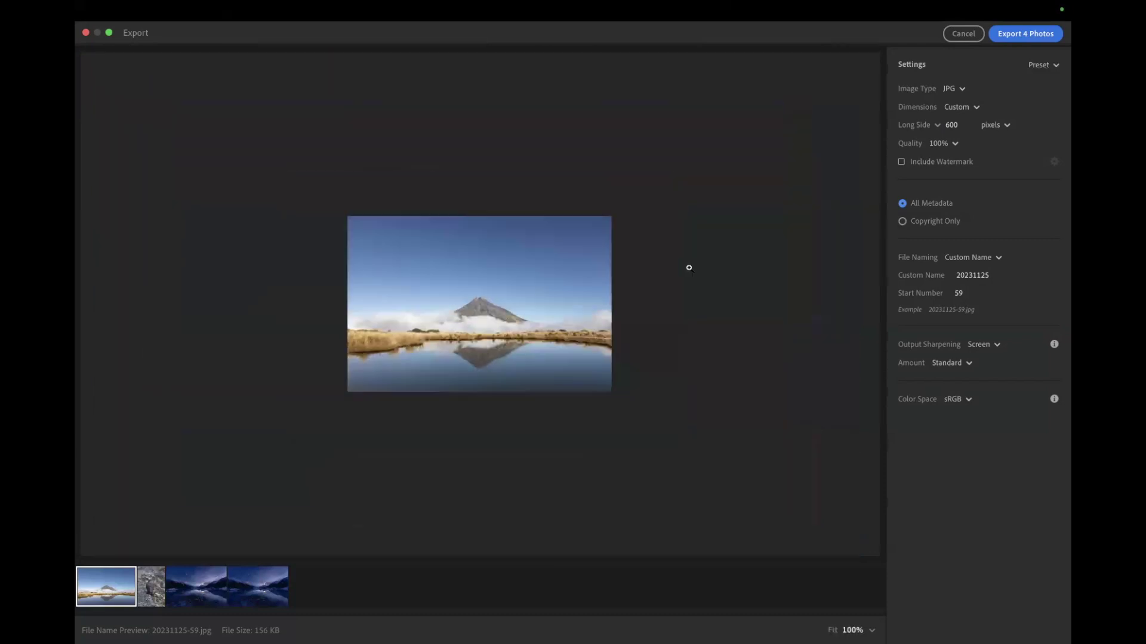
Return the export dimensions to Full Size, comparing them once more with the Custom setting.
{"action": "left_click", "coordinate": [976, 107]}
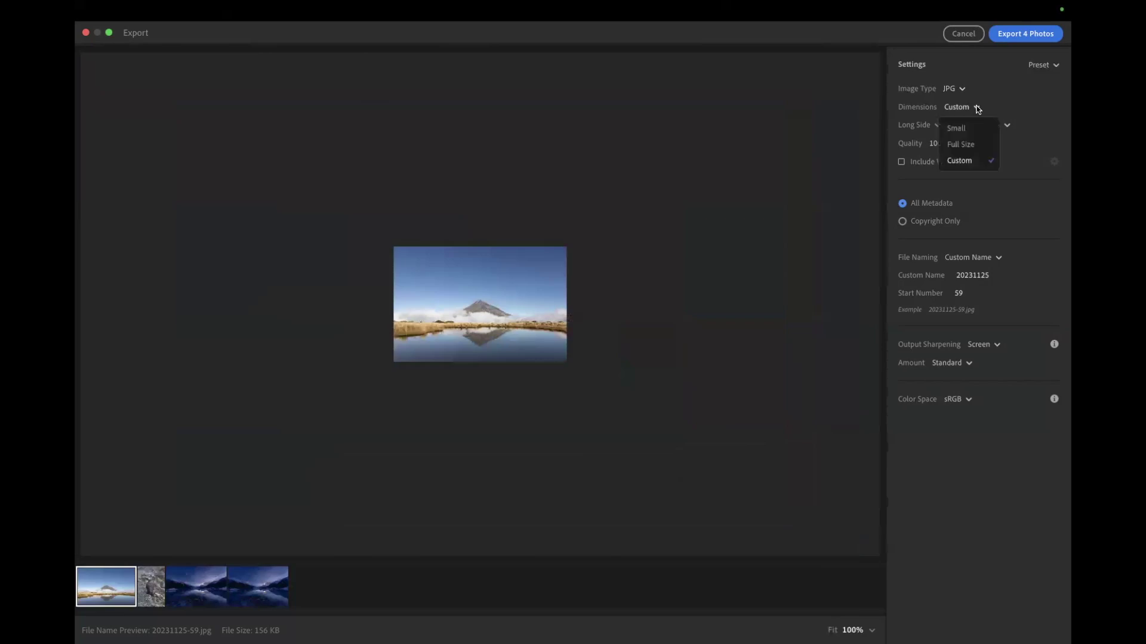
{"action": "left_click", "coordinate": [961, 144]}
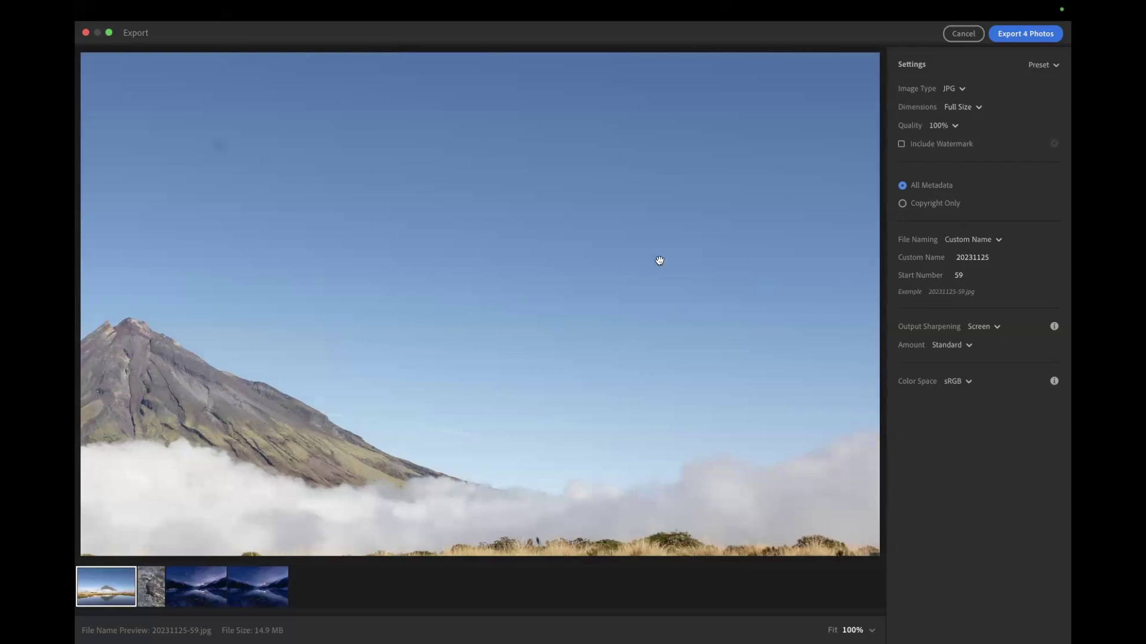
{"action": "left_click", "coordinate": [625, 314]}
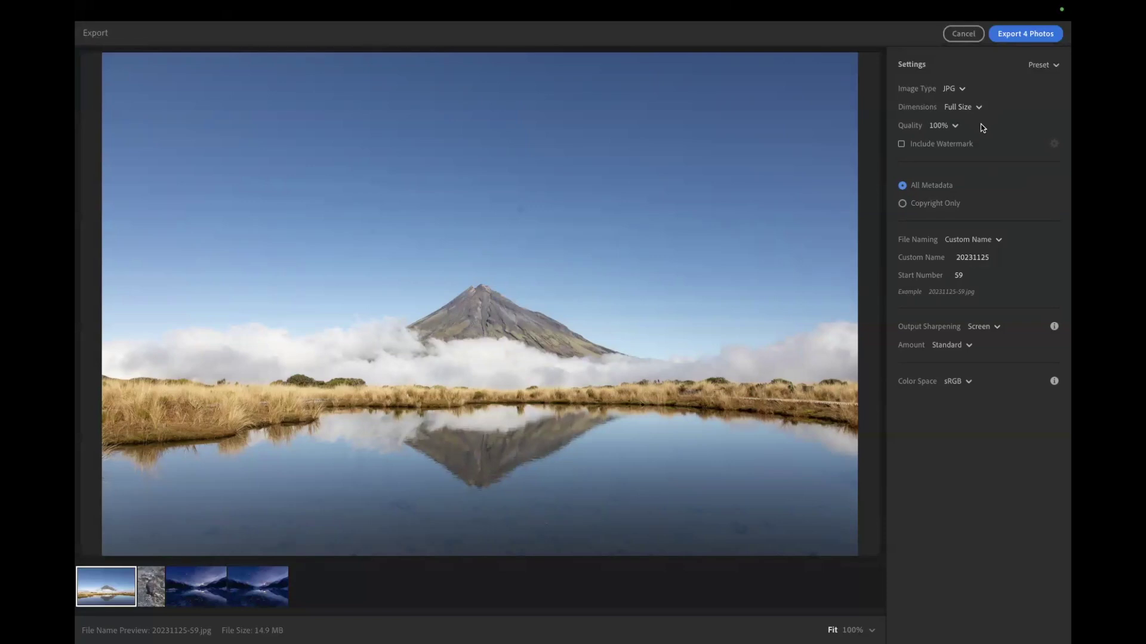
{"action": "left_click", "coordinate": [978, 108]}
{"action": "left_click", "coordinate": [962, 153]}
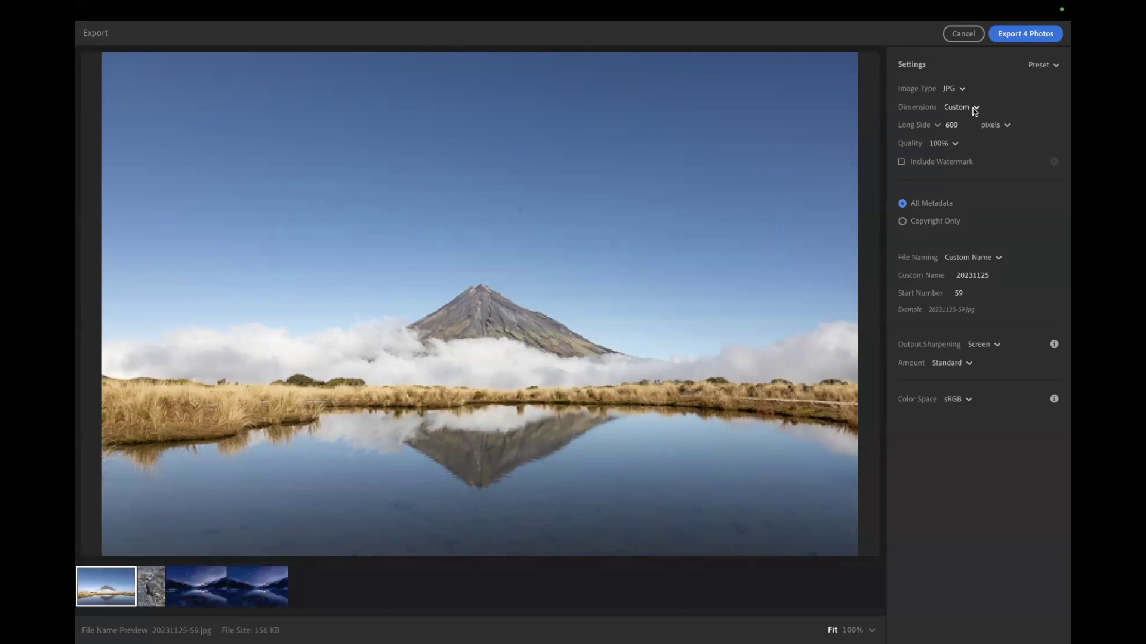
{"action": "left_click", "coordinate": [973, 109]}
{"action": "left_click", "coordinate": [958, 145]}
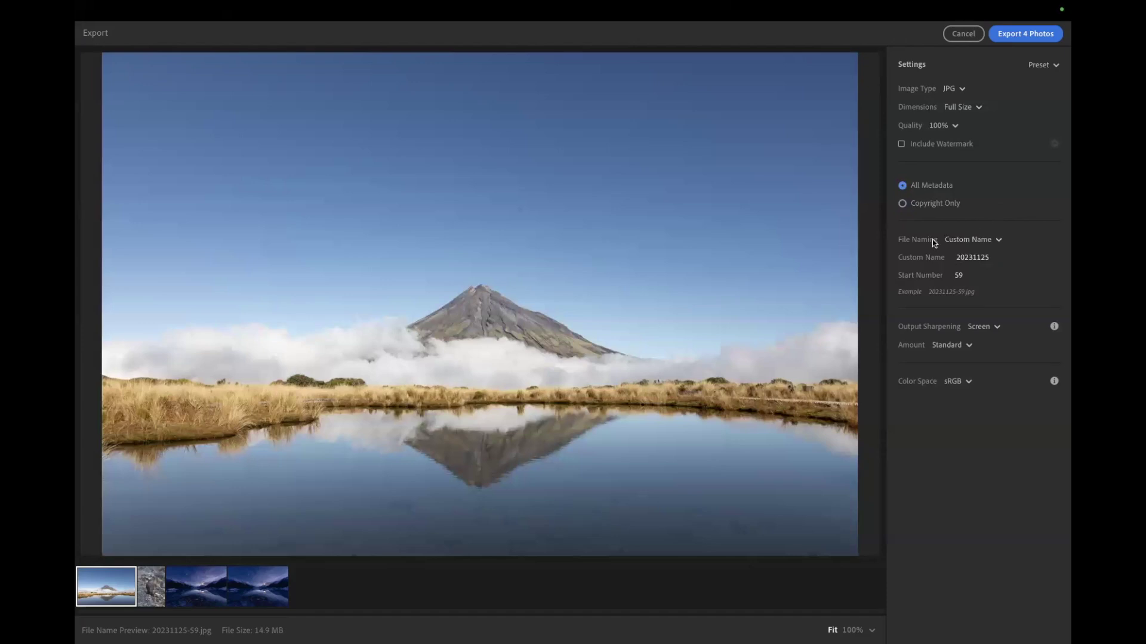
Try the Original file naming and settle on Capture Date - Filename for the exported photos.
{"action": "left_click", "coordinate": [982, 238]}
{"action": "left_click", "coordinate": [967, 260]}
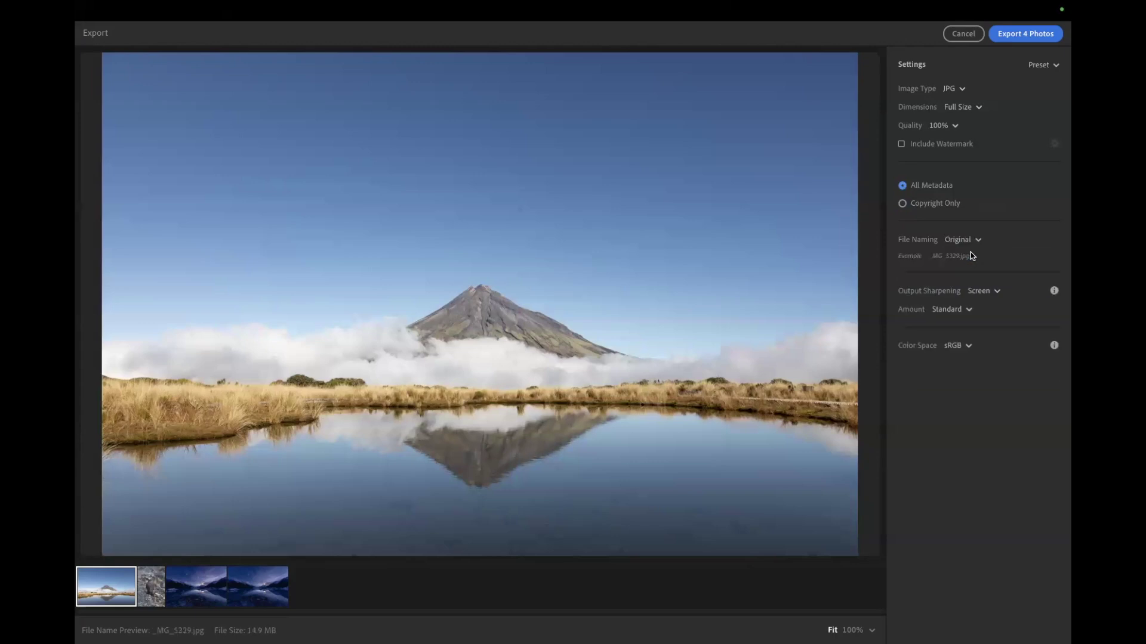
{"action": "left_click", "coordinate": [977, 241]}
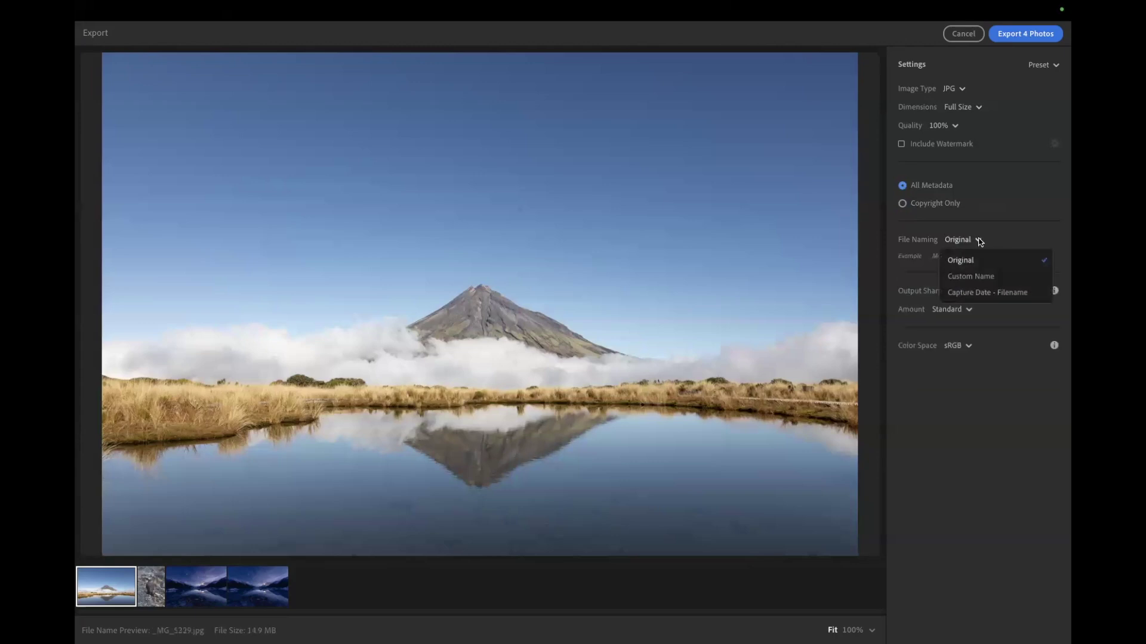
{"action": "left_click", "coordinate": [969, 294]}
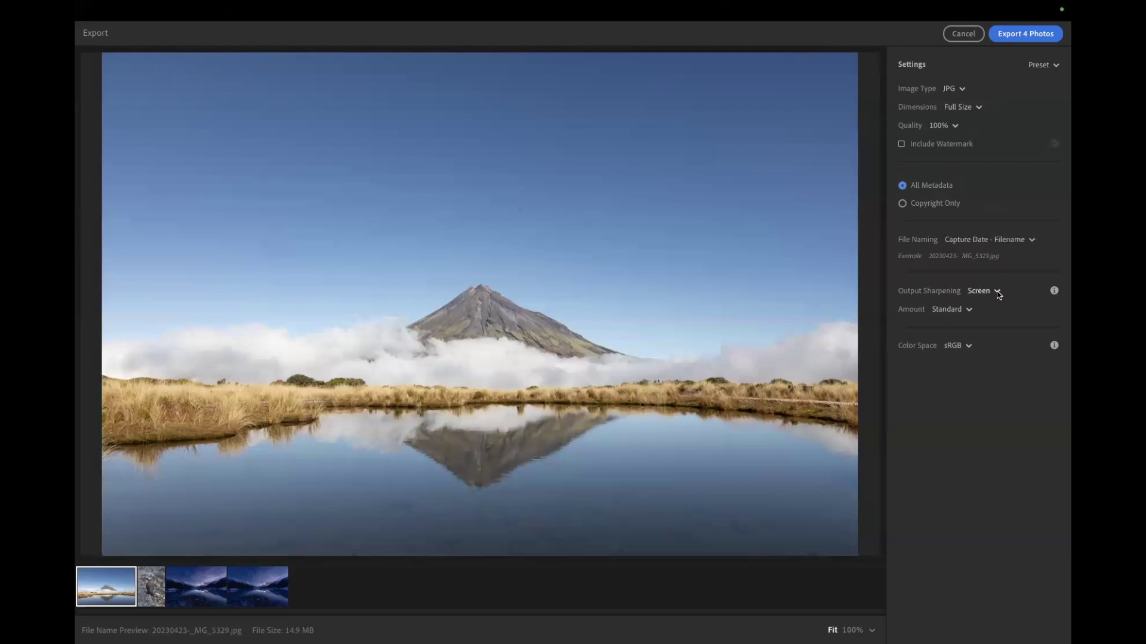
Review the output sharpening, sharpening amount and color space options, keeping Screen, Standard and sRGB.
{"action": "left_click", "coordinate": [997, 292]}
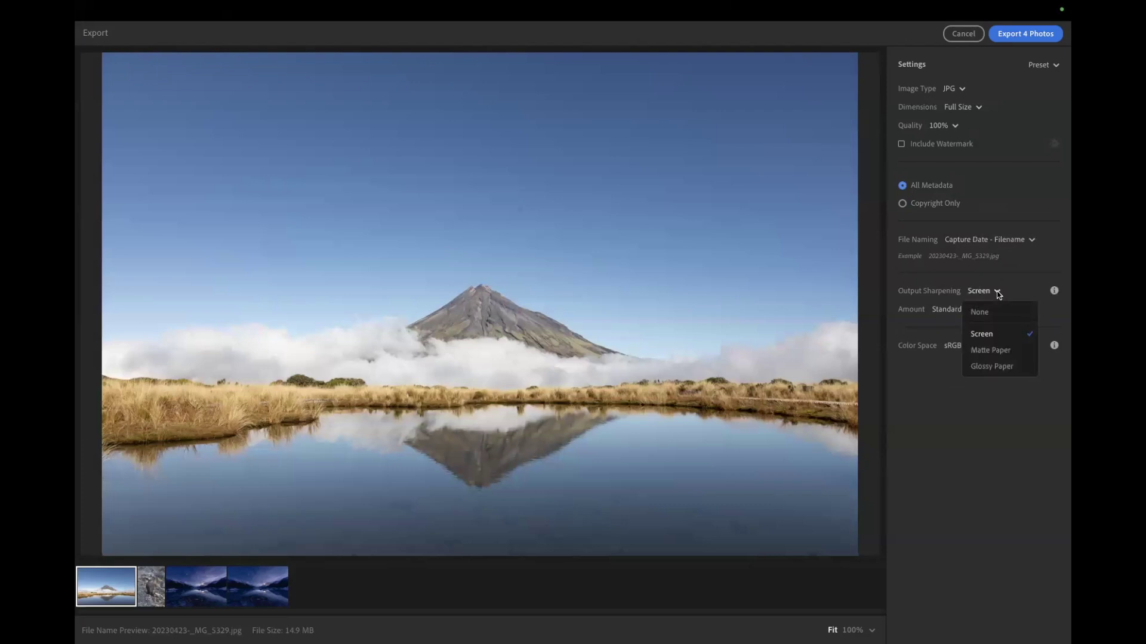
{"action": "left_click", "coordinate": [953, 298]}
{"action": "left_click", "coordinate": [997, 293]}
{"action": "left_click", "coordinate": [965, 412]}
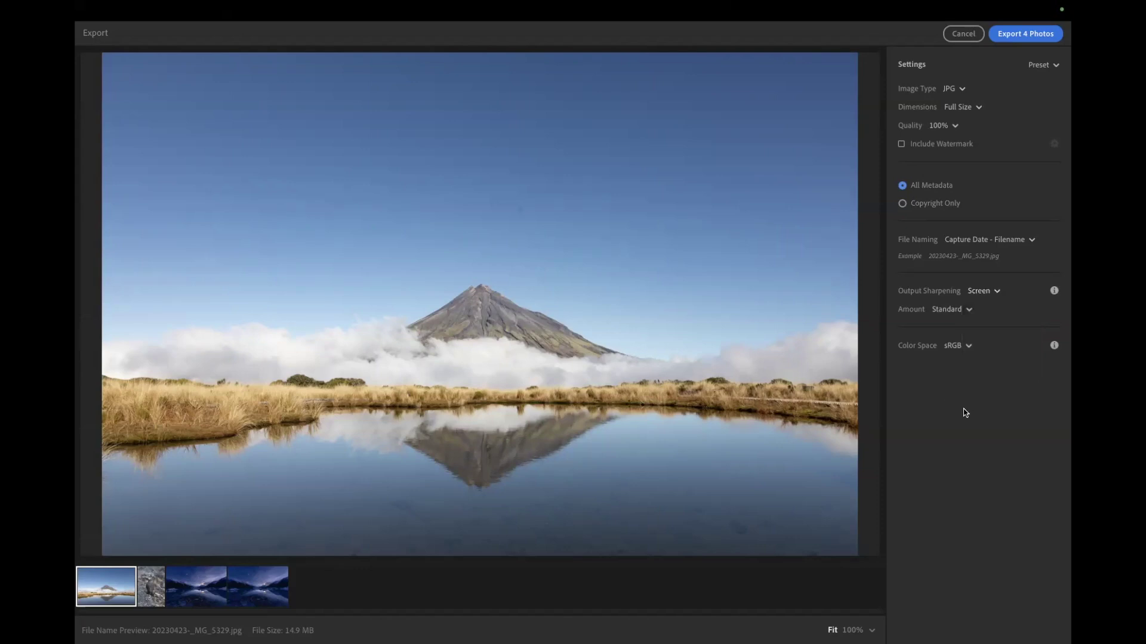
{"action": "left_click", "coordinate": [967, 311]}
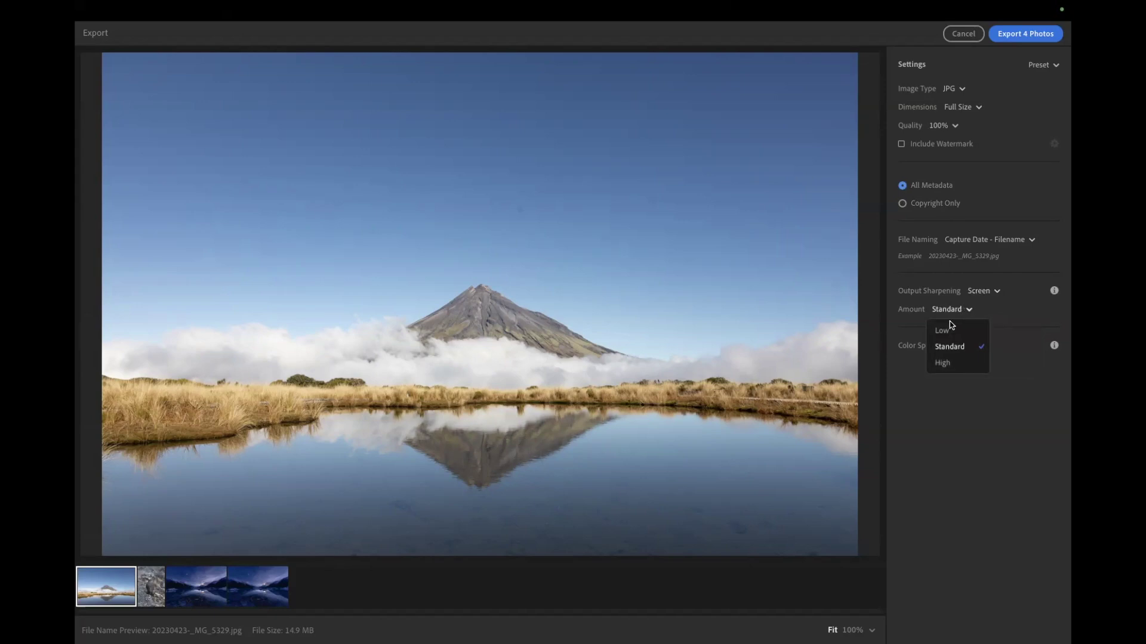
{"action": "left_click", "coordinate": [996, 410]}
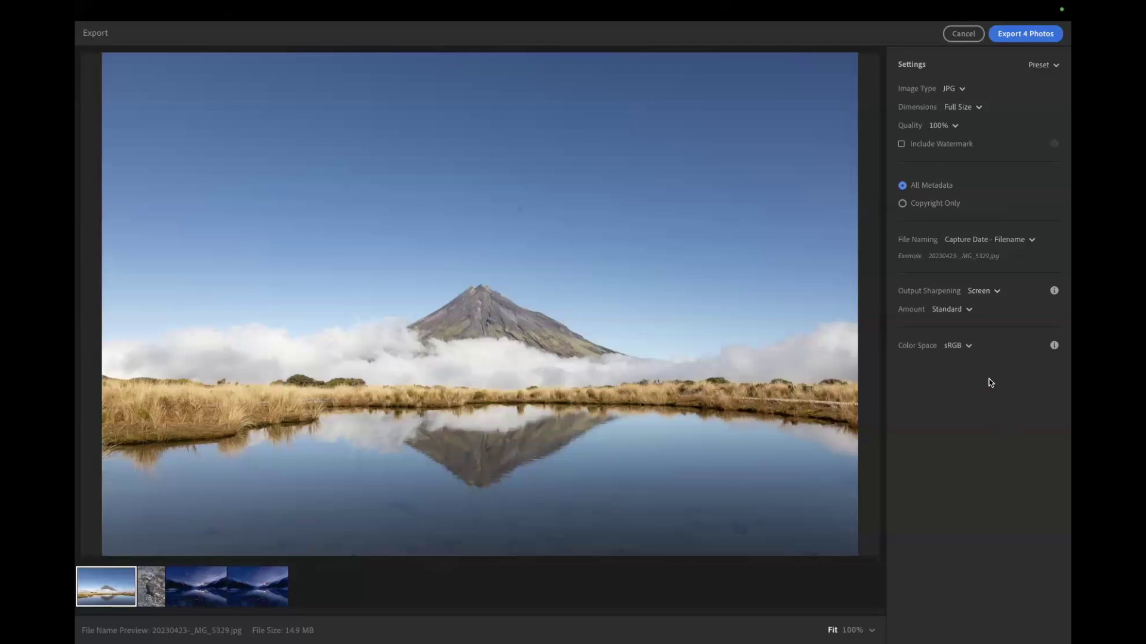
{"action": "left_click", "coordinate": [968, 345]}
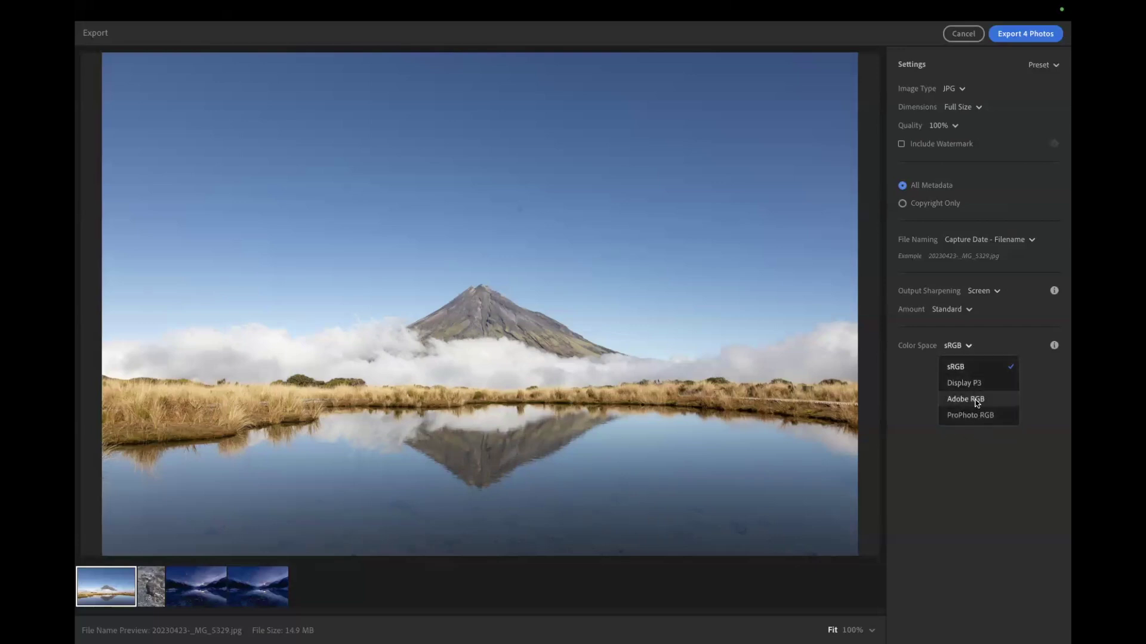
{"action": "left_click", "coordinate": [903, 382]}
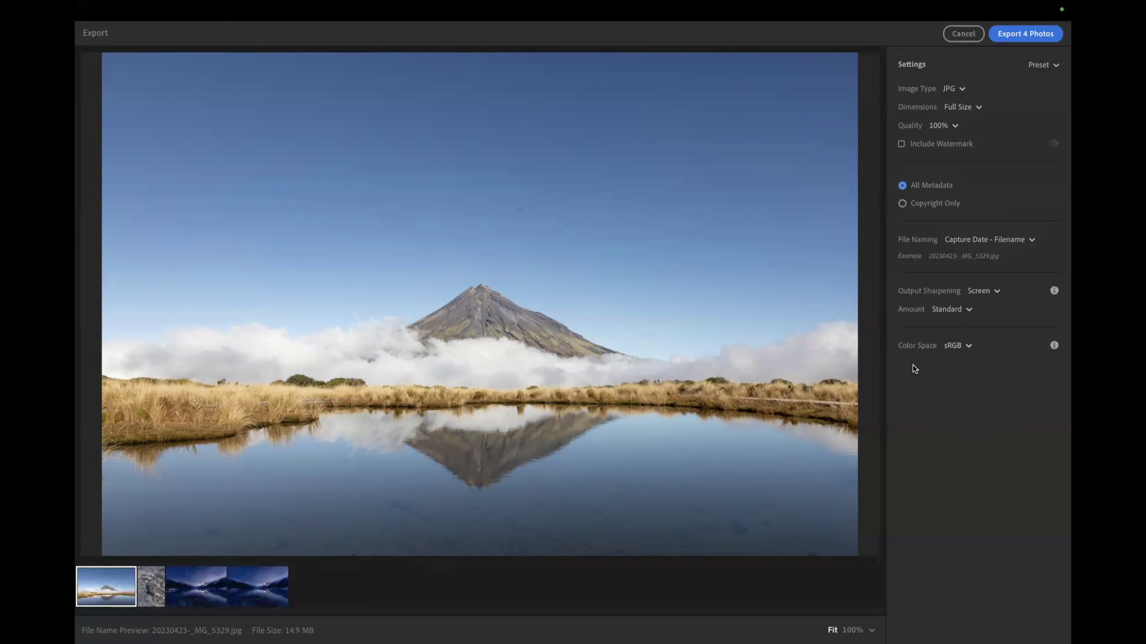
Export the four photos with the current settings, choosing the Desktop folder as the destination.
{"action": "left_click", "coordinate": [1018, 36]}
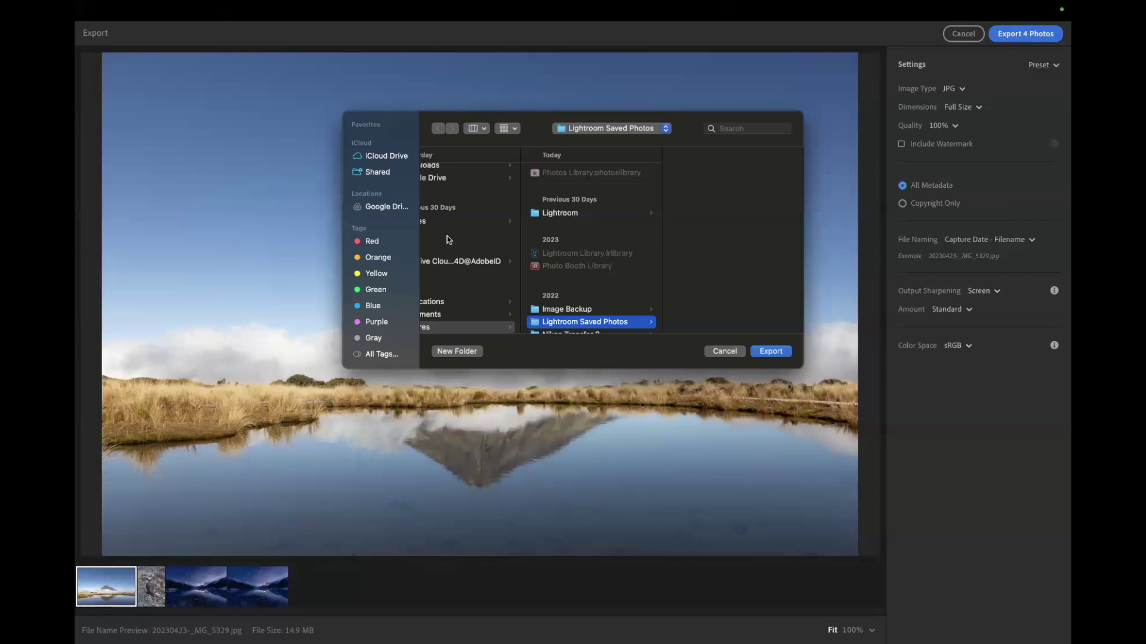
{"action": "scroll", "coordinate": [546, 225], "scroll_direction": "left", "scroll_amount": 5}
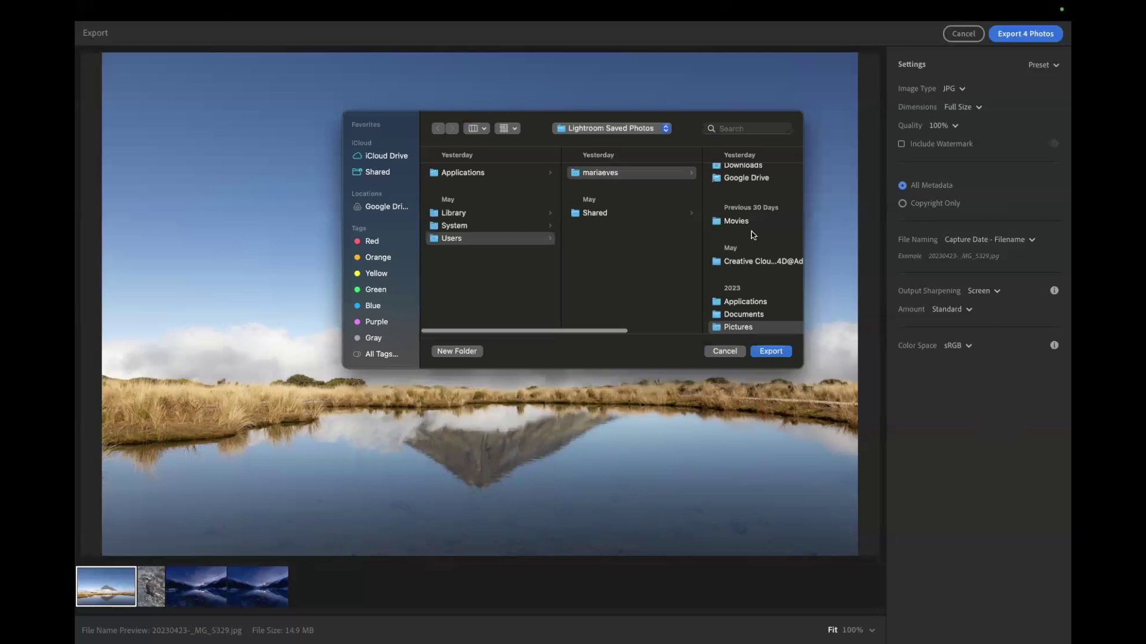
{"action": "scroll", "coordinate": [719, 235], "scroll_direction": "right", "scroll_amount": 5}
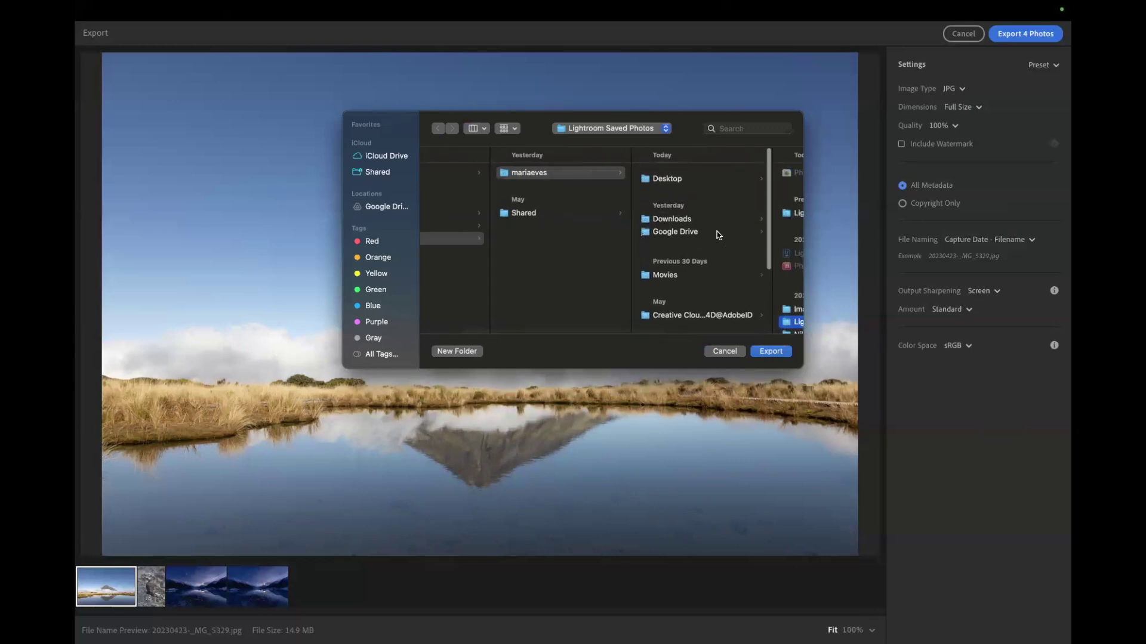
{"action": "left_click", "coordinate": [679, 176]}
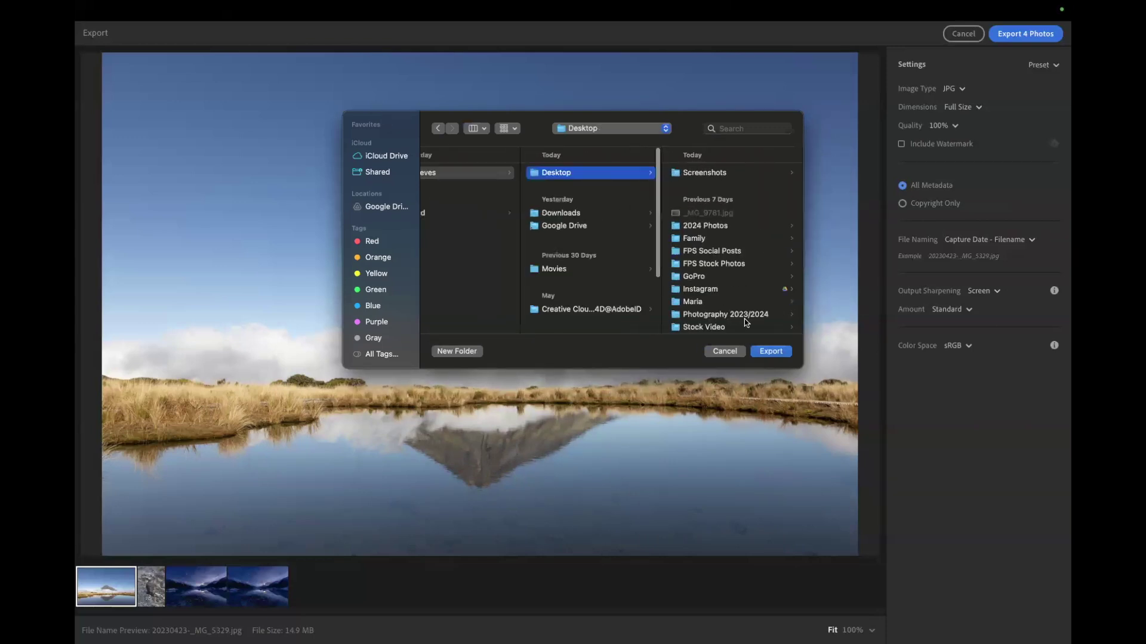
{"action": "left_click", "coordinate": [769, 352]}
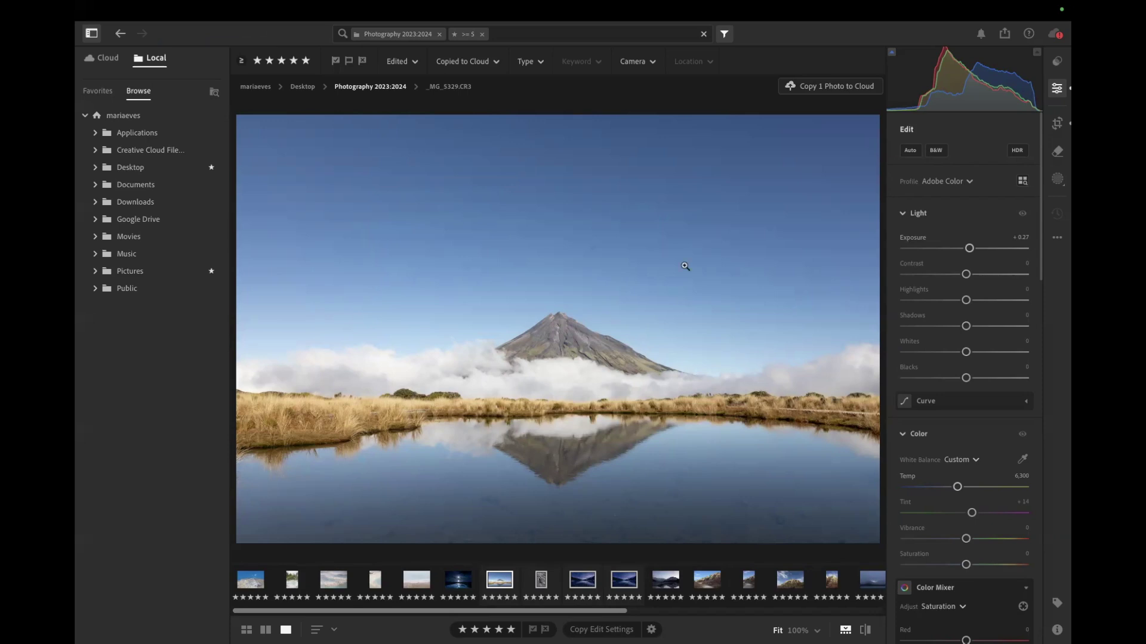
Leave full-screen mode, clear the multi-photo selection and select only the photo _MG_9652-Enhanced-NR.dng in the filmstrip.
{"action": "key", "text": "ctrl+super+f"}
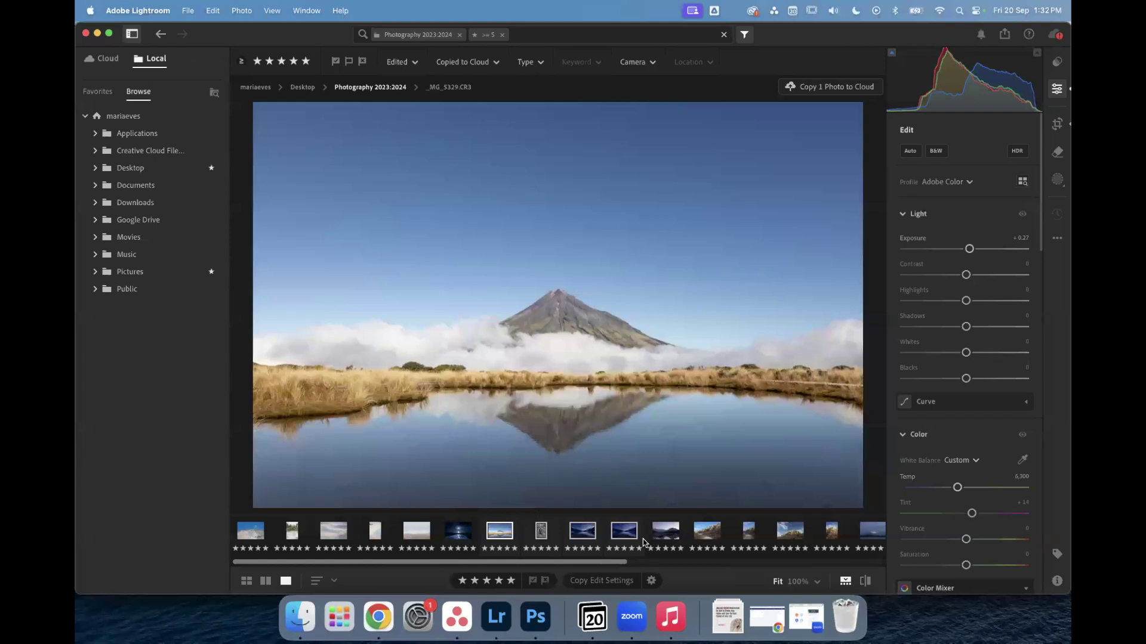
{"action": "left_click", "coordinate": [588, 534]}
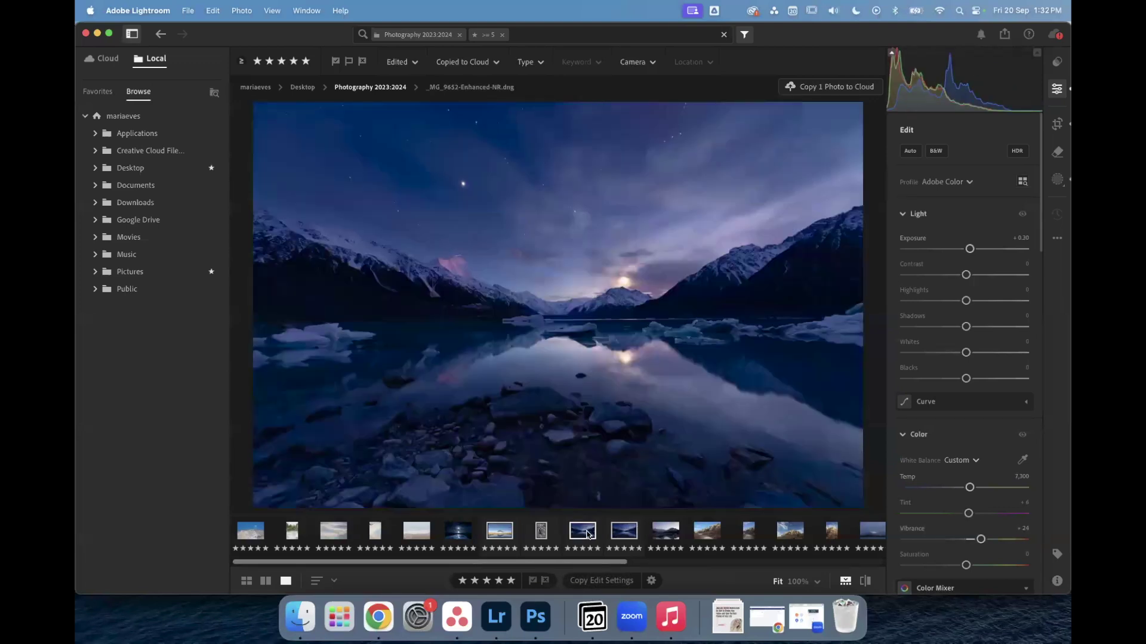
{"action": "key", "text": "super+d"}
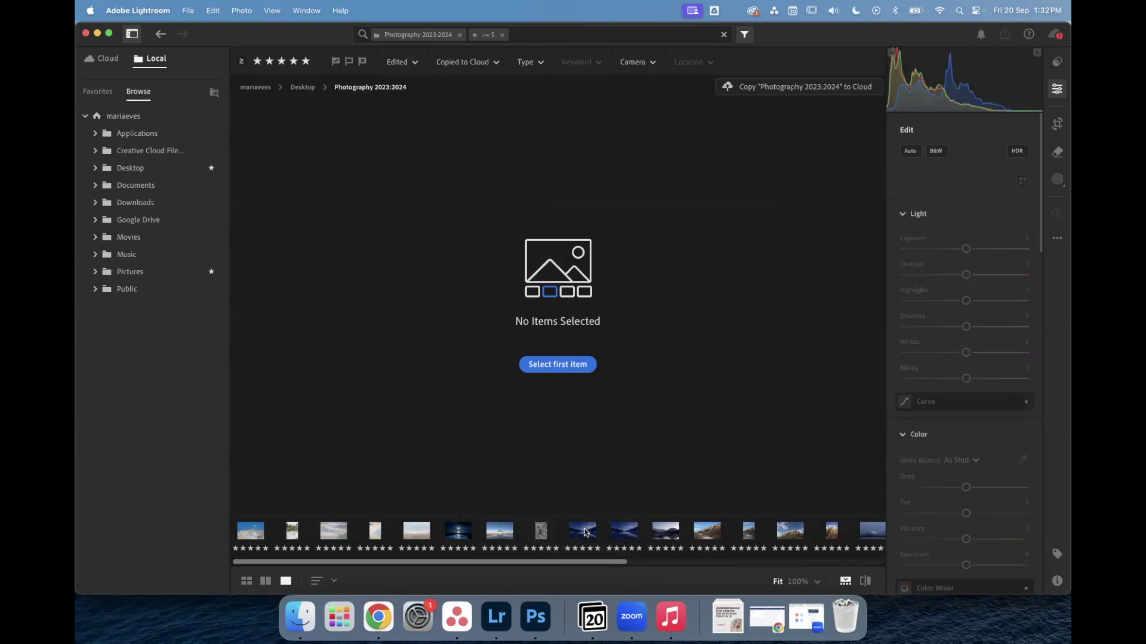
{"action": "left_click", "coordinate": [585, 532]}
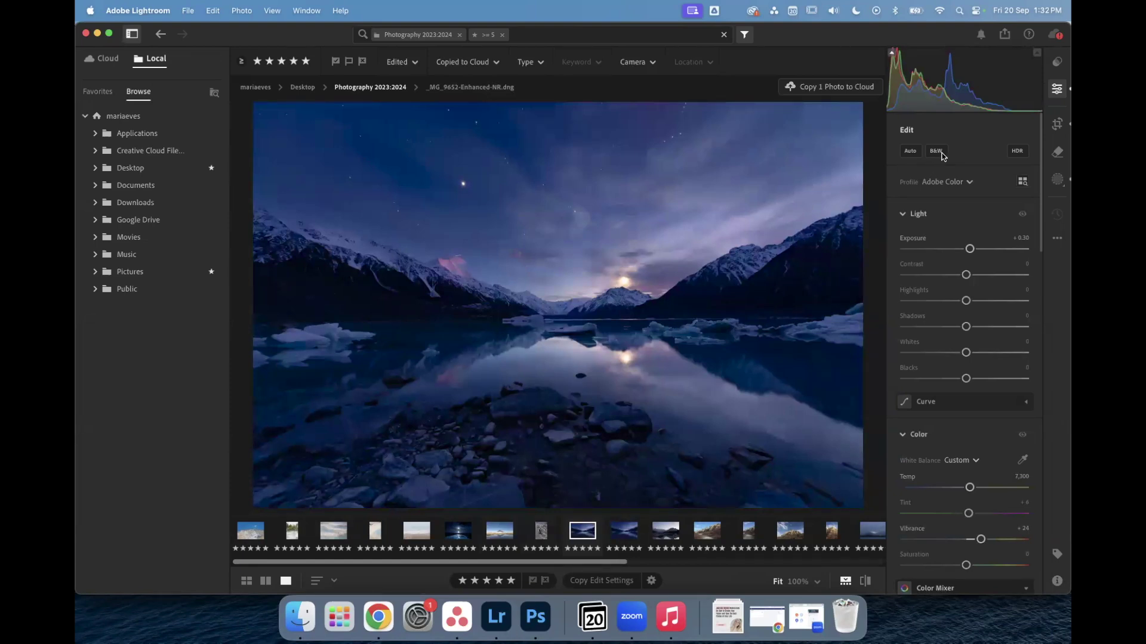
Export the selected night lake photo with the JPG (Large) preset to the Desktop folder.
{"action": "left_click", "coordinate": [1006, 36]}
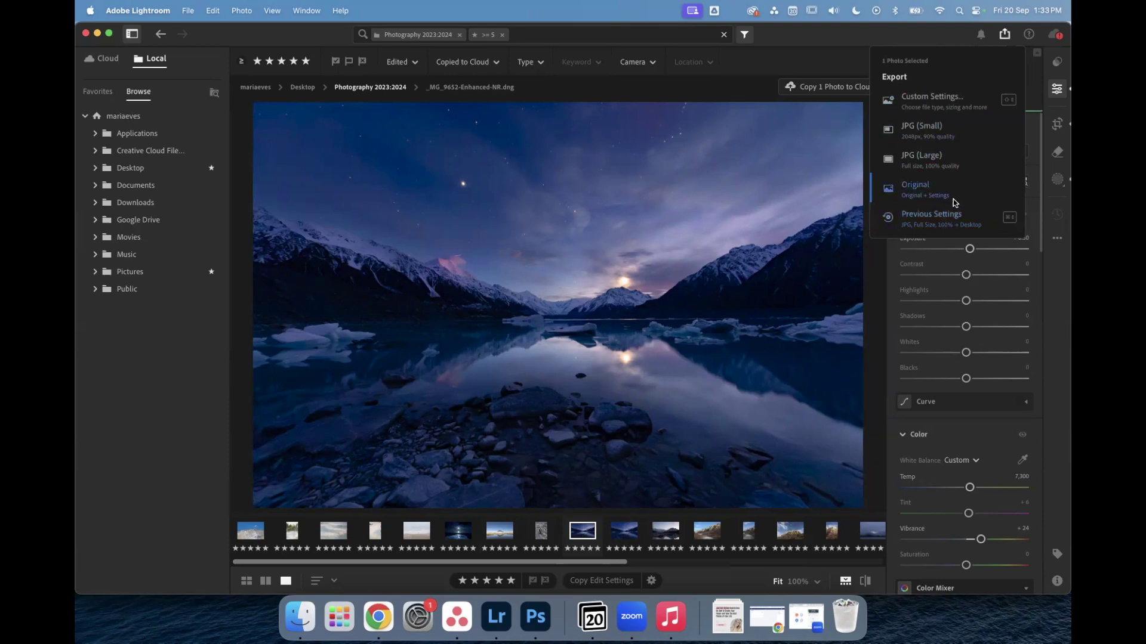
{"action": "left_click", "coordinate": [922, 163]}
{"action": "scroll", "coordinate": [563, 179], "scroll_direction": "left", "scroll_amount": 10}
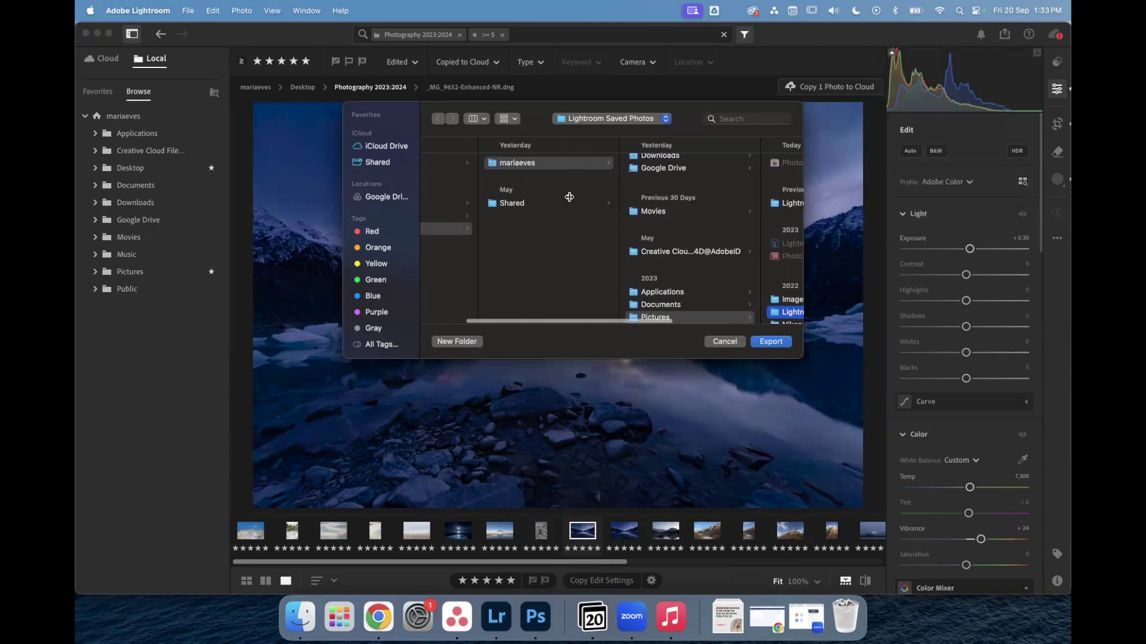
{"action": "scroll", "coordinate": [569, 197], "scroll_direction": "left", "scroll_amount": 5}
{"action": "scroll", "coordinate": [569, 198], "scroll_direction": "right", "scroll_amount": 10}
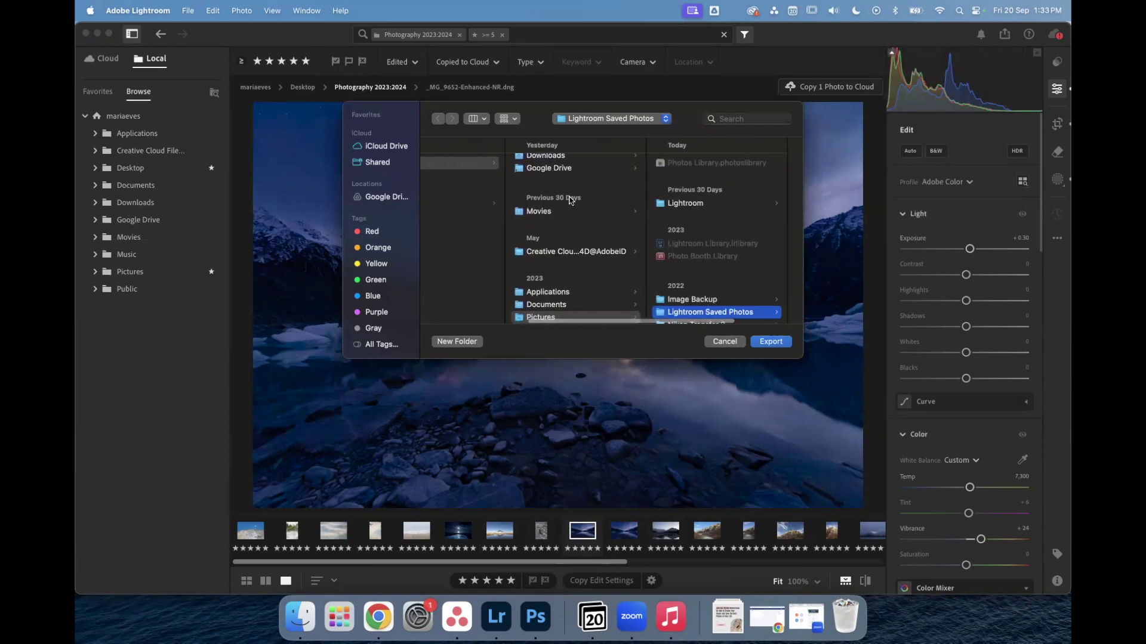
{"action": "scroll", "coordinate": [569, 199], "scroll_direction": "up", "scroll_amount": 2}
{"action": "left_click", "coordinate": [542, 163]}
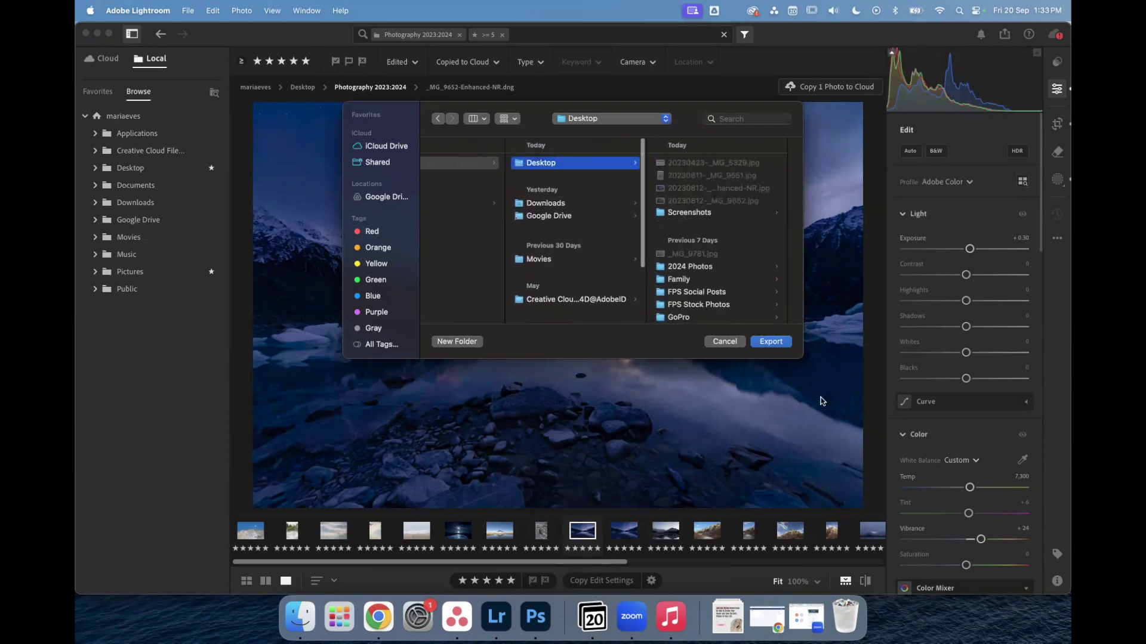
{"action": "left_click", "coordinate": [770, 342]}
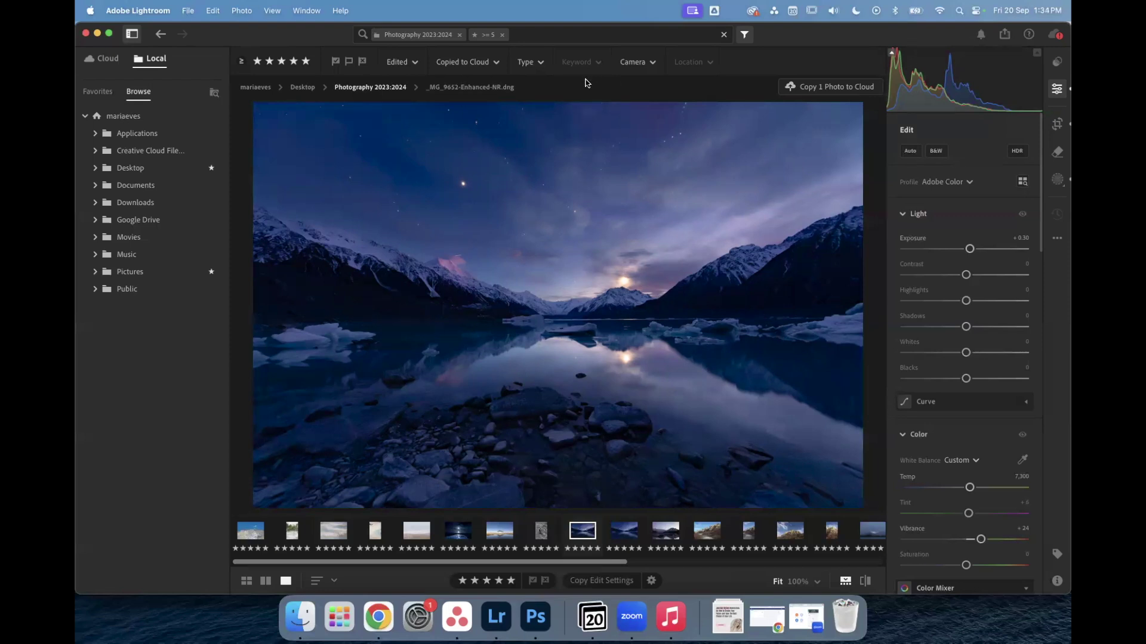
{"action": "left_click", "coordinate": [190, 11]}
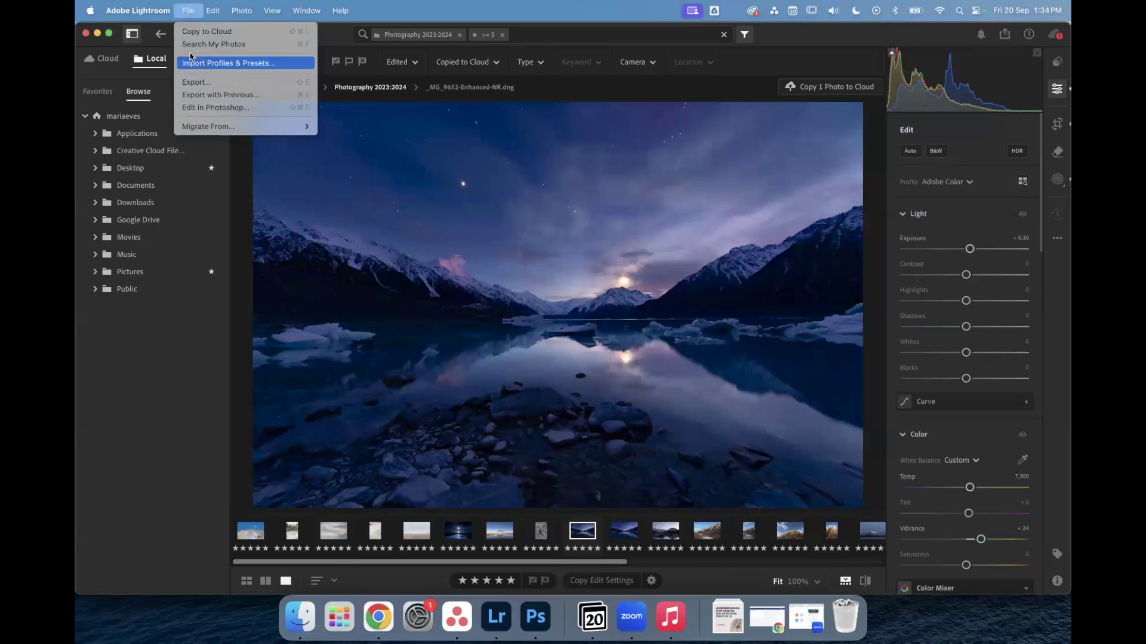
{"action": "left_click", "coordinate": [188, 11]}
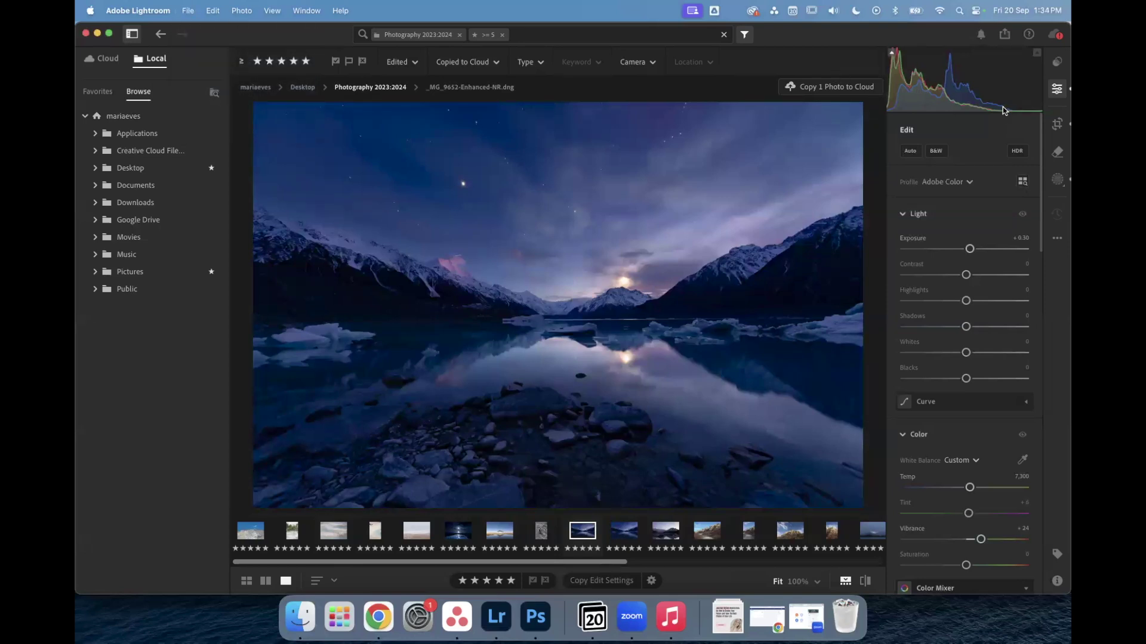
{"action": "left_click", "coordinate": [1005, 36]}
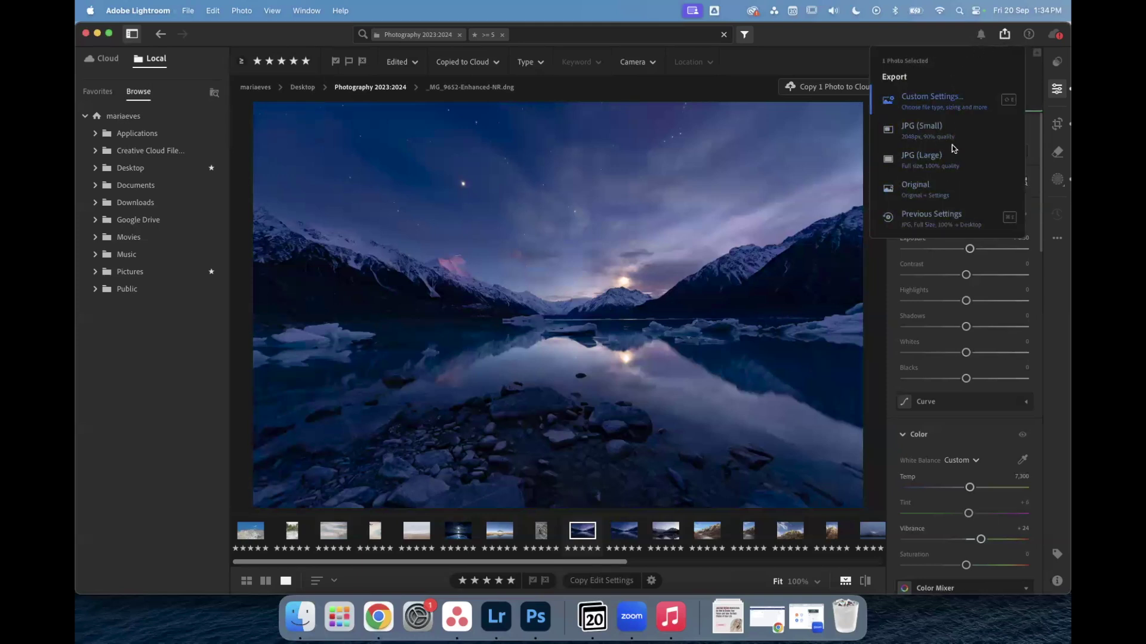
{"action": "left_click", "coordinate": [789, 192]}
{"action": "left_click", "coordinate": [789, 192]}
{"action": "left_click", "coordinate": [790, 192]}
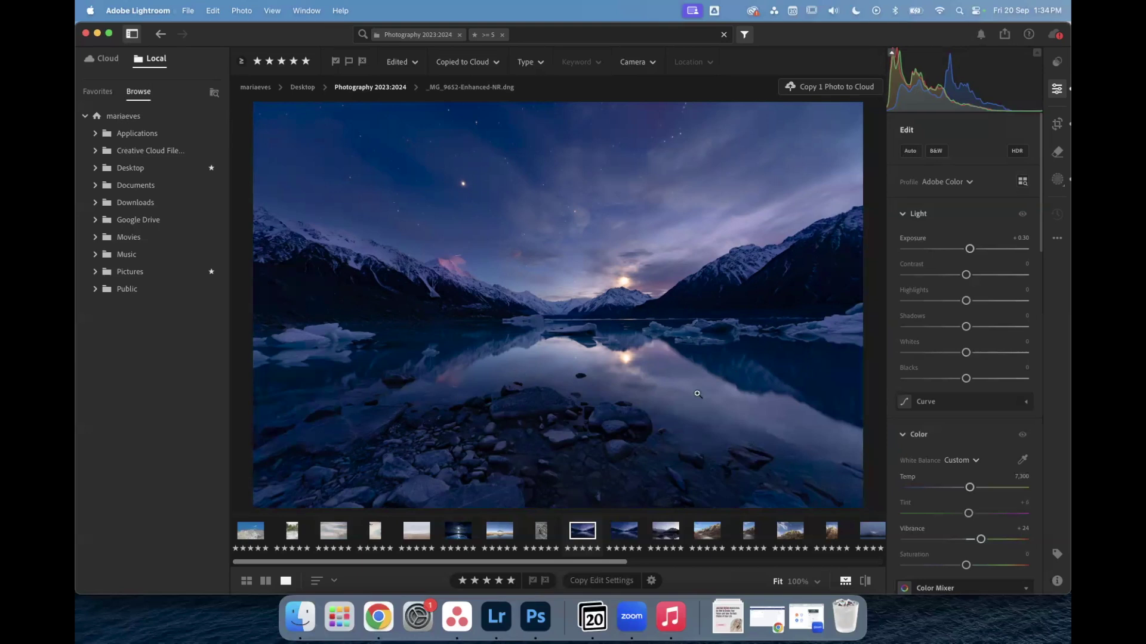
{"action": "left_click", "coordinate": [631, 619]}
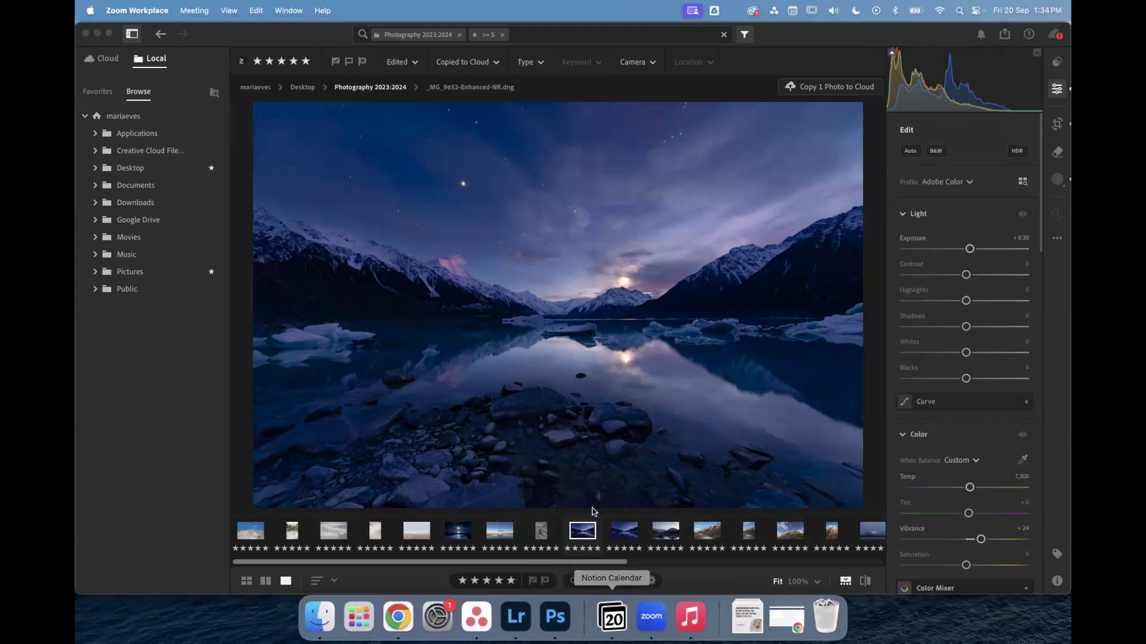